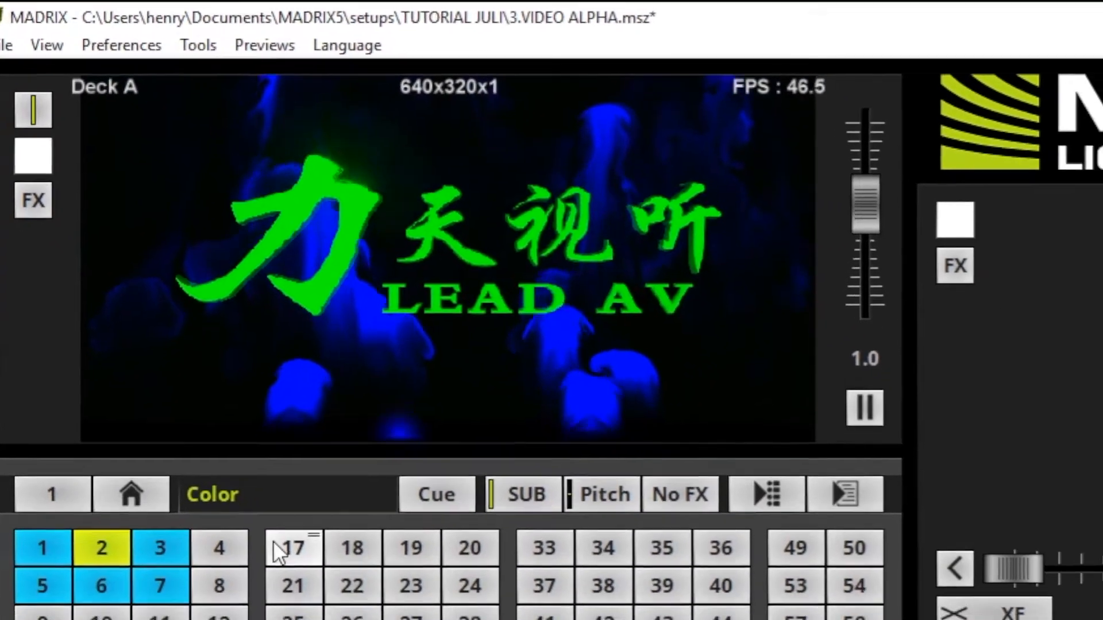
# Select storage place 17 on Deck A and assign the SCE Wave / Radial effect to it
pyautogui.click(292, 546)
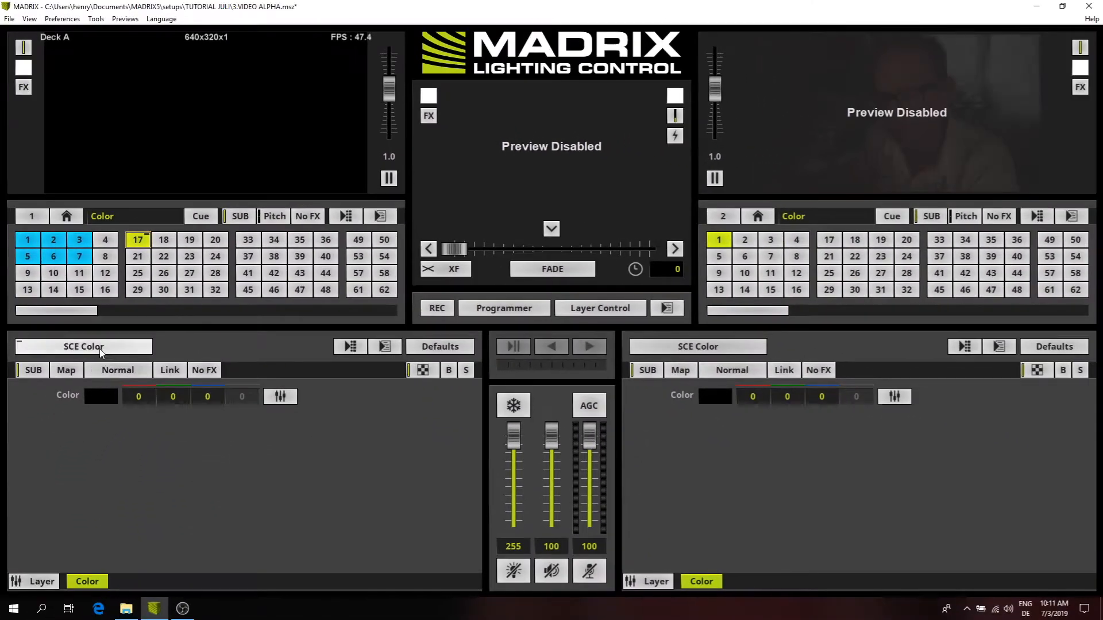
pyautogui.click(101, 348)
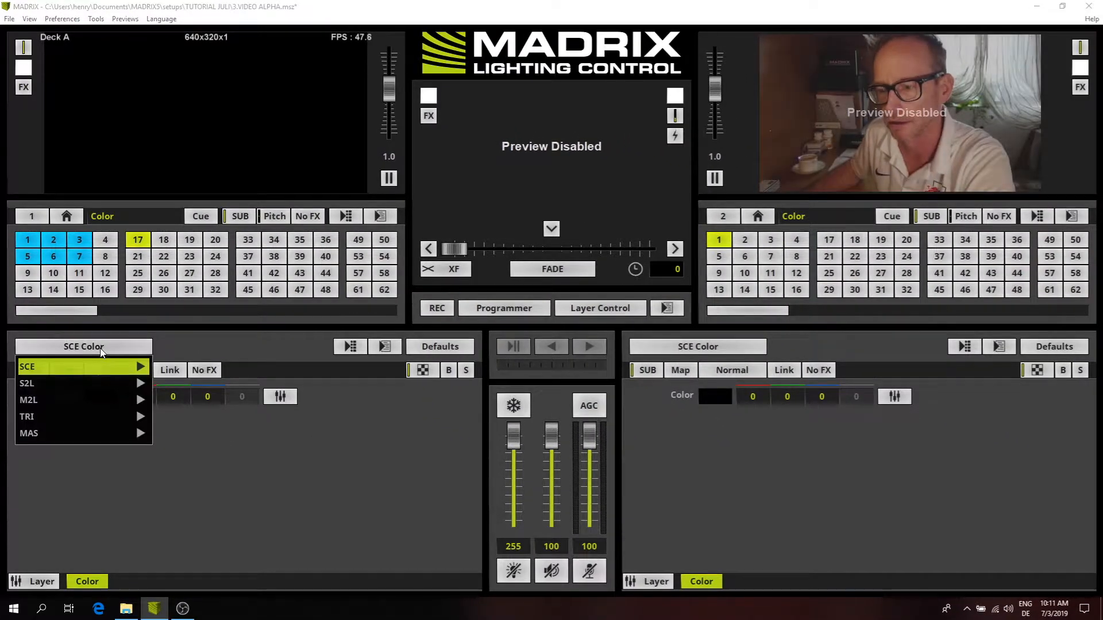
pyautogui.moveTo(135, 374)
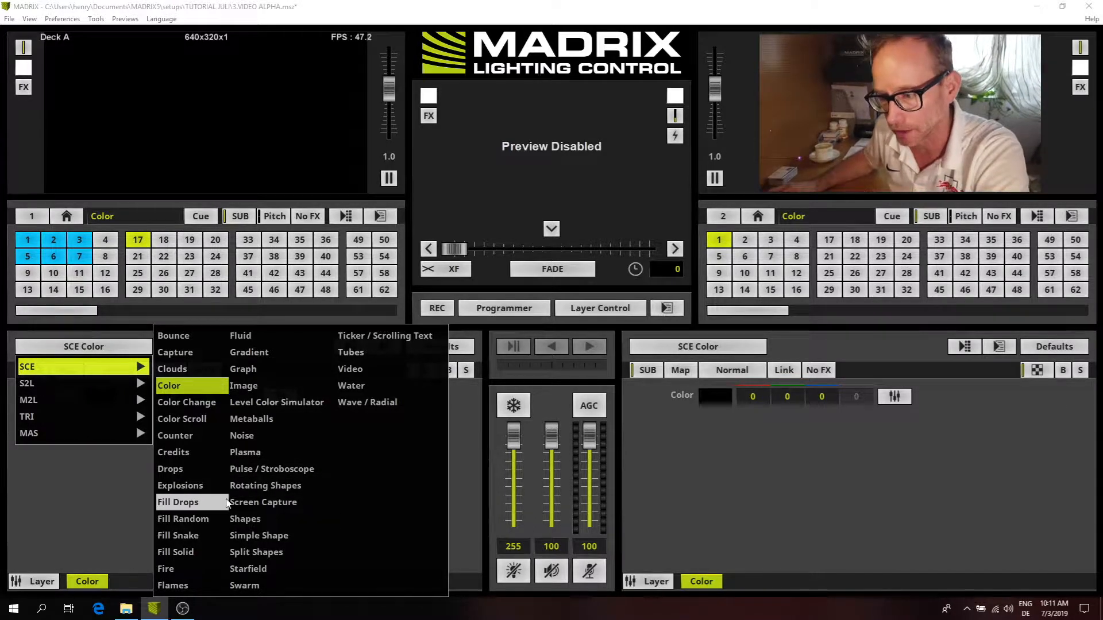
pyautogui.click(383, 403)
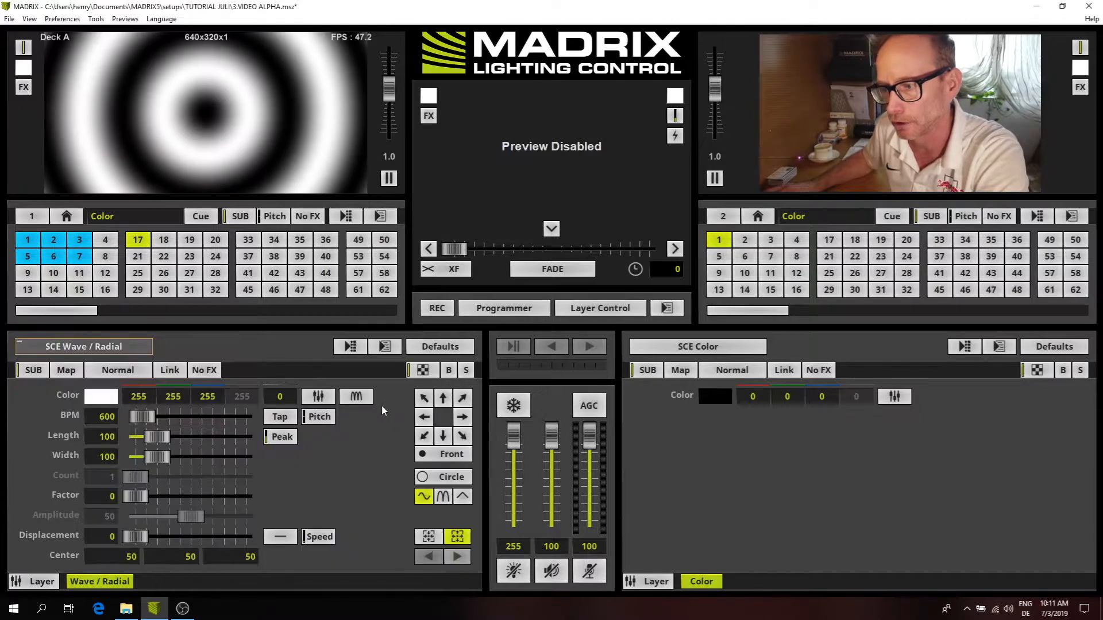
pyautogui.click(99, 397)
pyautogui.click(106, 414)
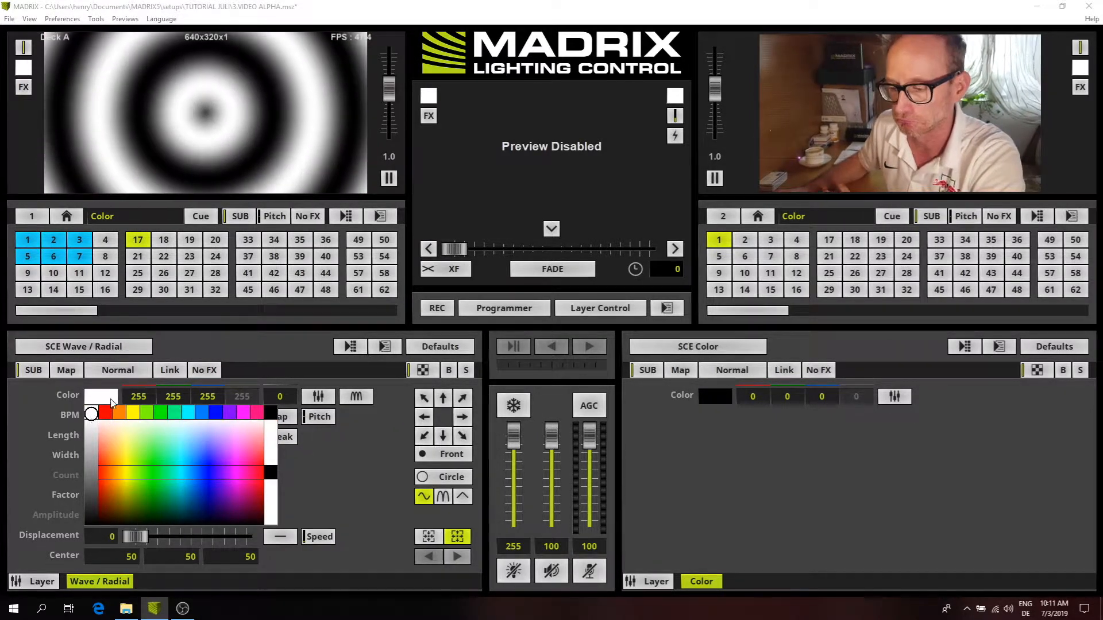
pyautogui.click(112, 403)
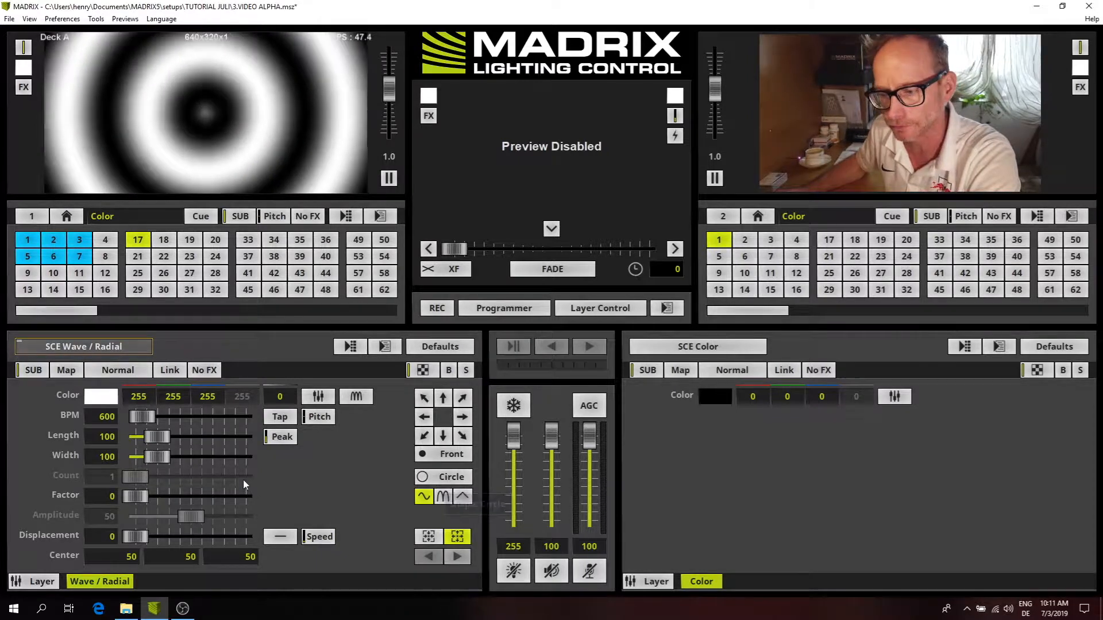
# Set the wave's width to 40, displacement to 24, color to cyan (0, 255, 255) and BPM to 3052
pyautogui.moveTo(157, 457); pyautogui.dragTo(150, 459)
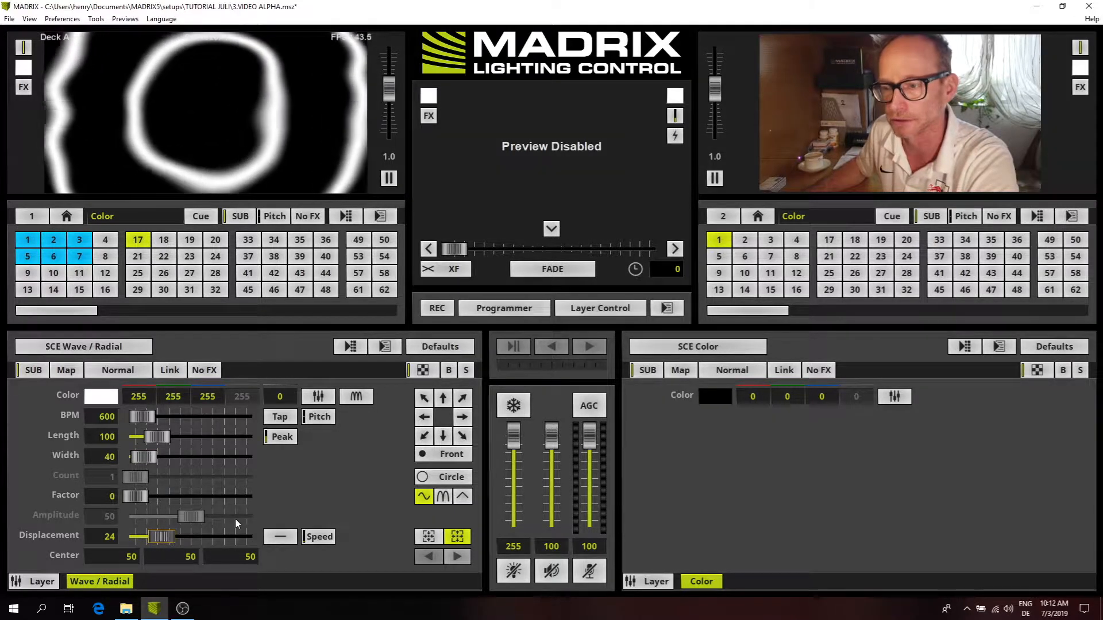
pyautogui.click(102, 399)
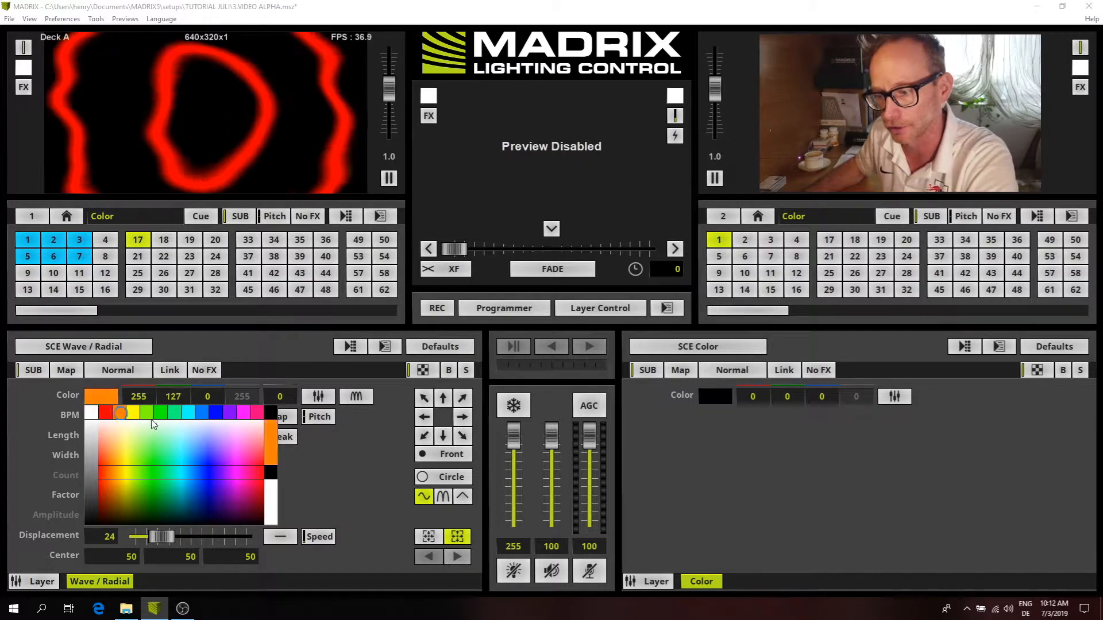
pyautogui.click(188, 414)
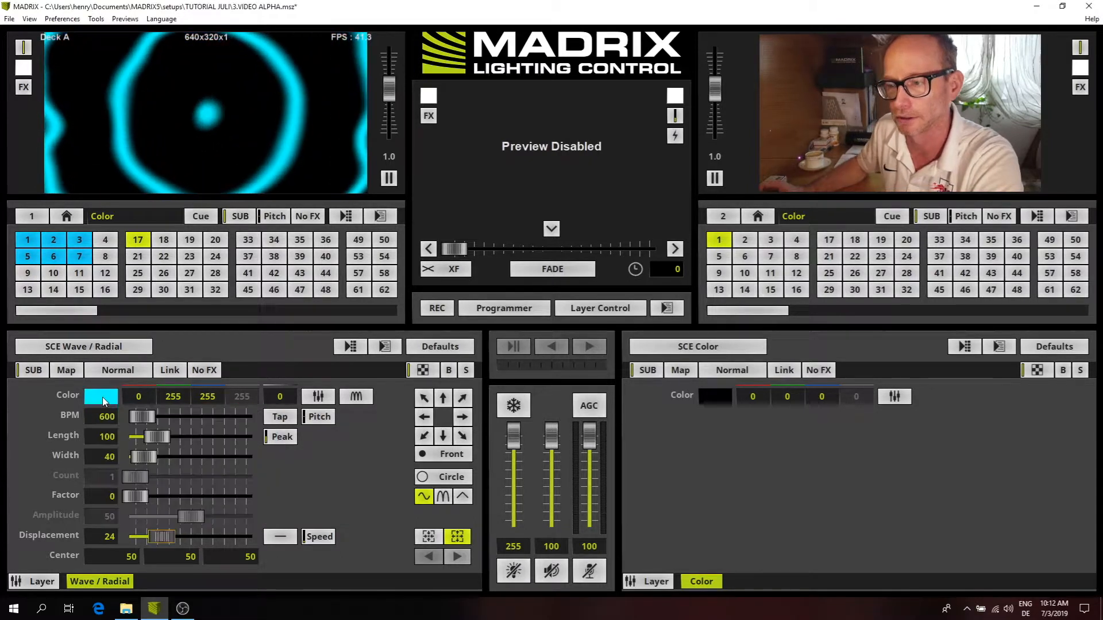
pyautogui.moveTo(172, 414); pyautogui.dragTo(181, 414)
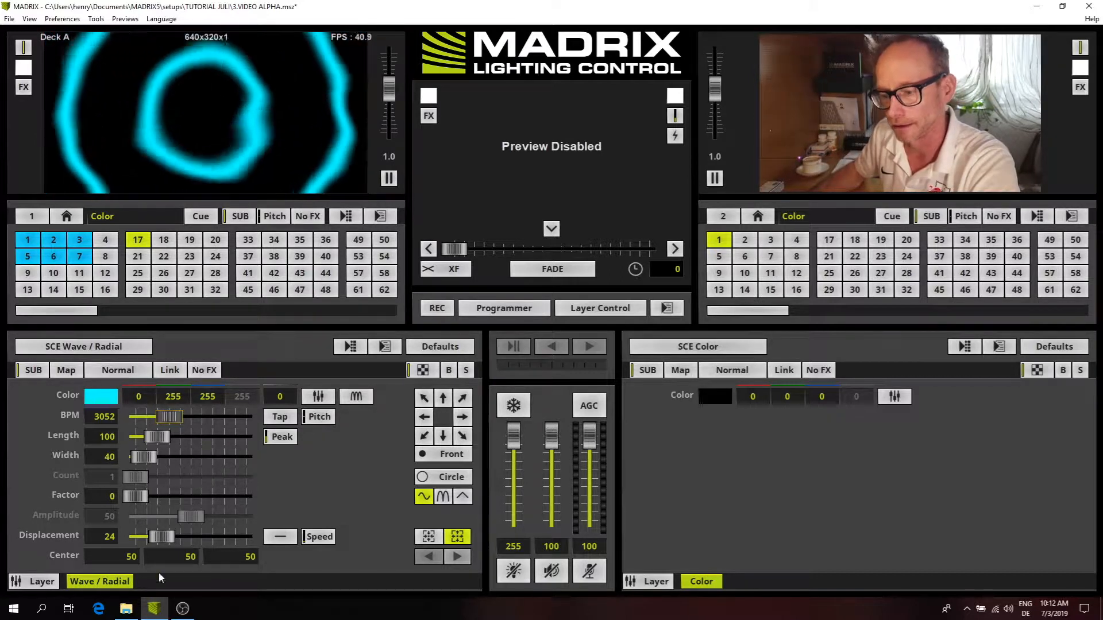
# Add a new layer above Wave / Radial and assign the SCE Video effect to it
pyautogui.rightClick(124, 585)
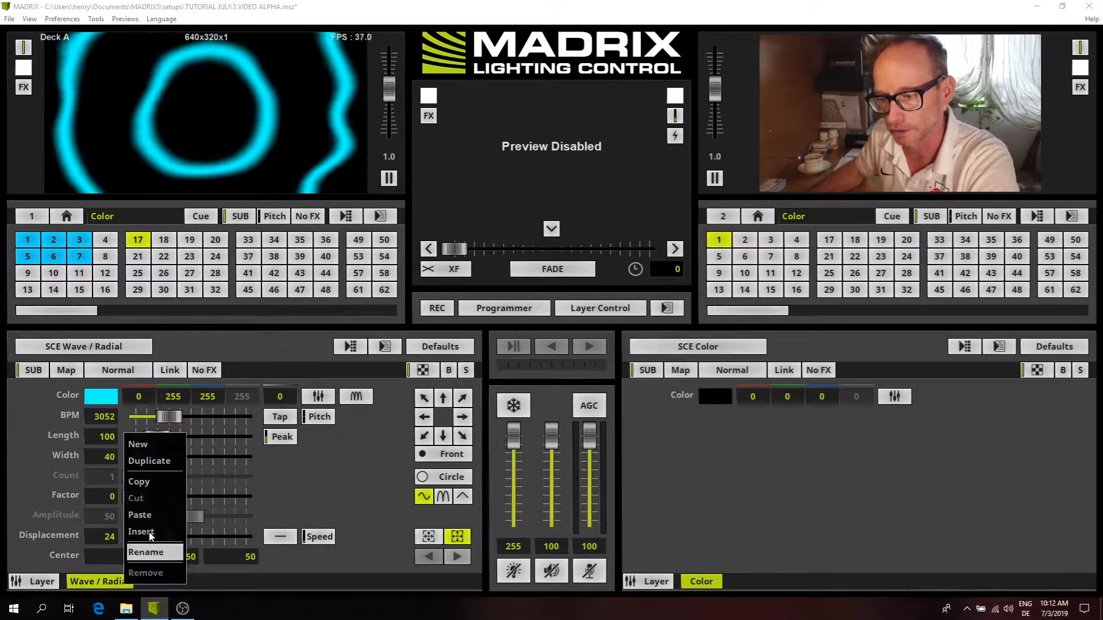
pyautogui.click(143, 445)
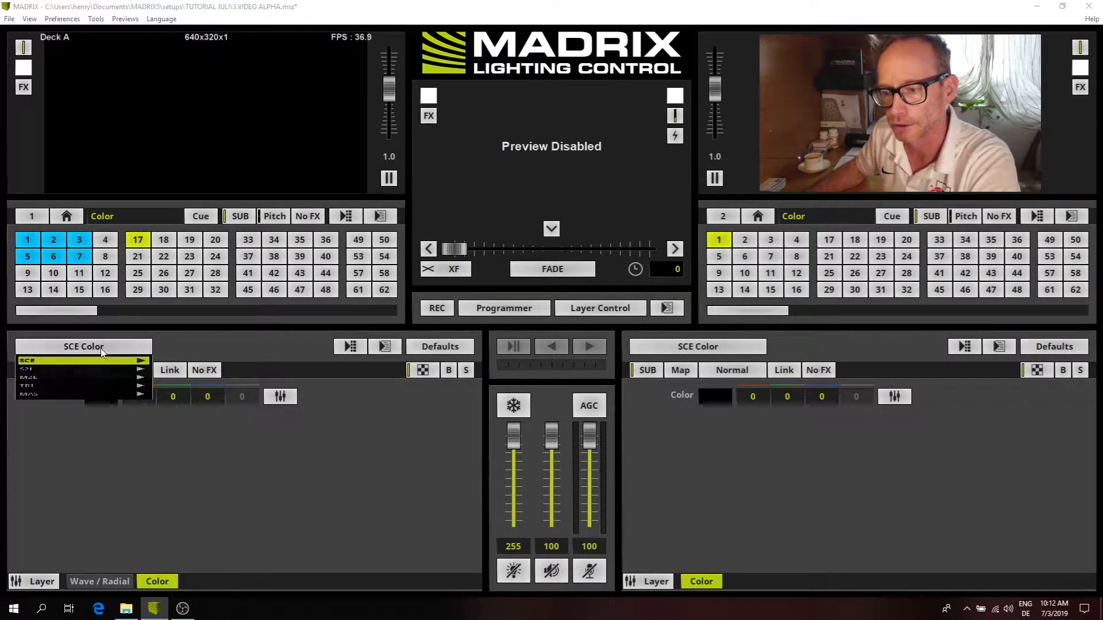
pyautogui.moveTo(90, 373)
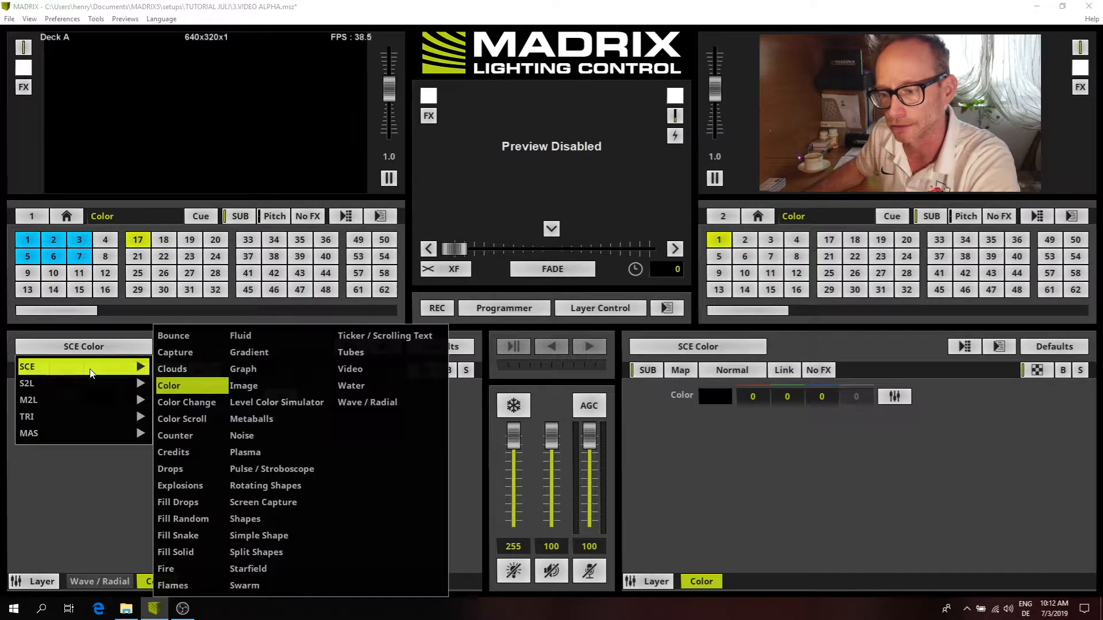
pyautogui.click(366, 368)
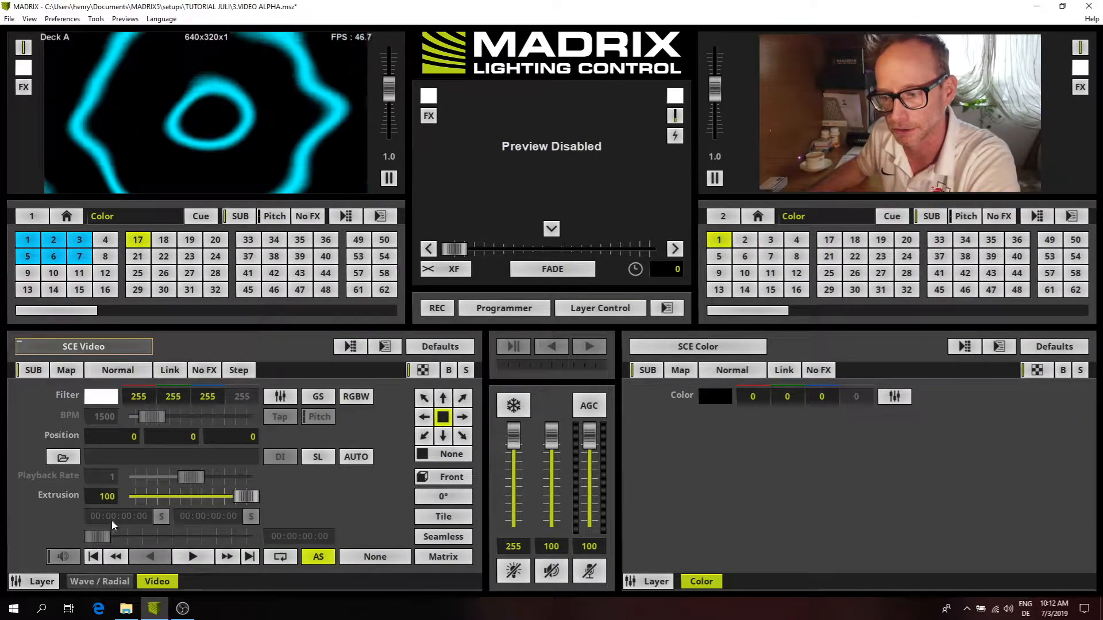
# Load litian4_converted.mp4 from the LITIAN videos folder into the video layer
pyautogui.click(62, 456)
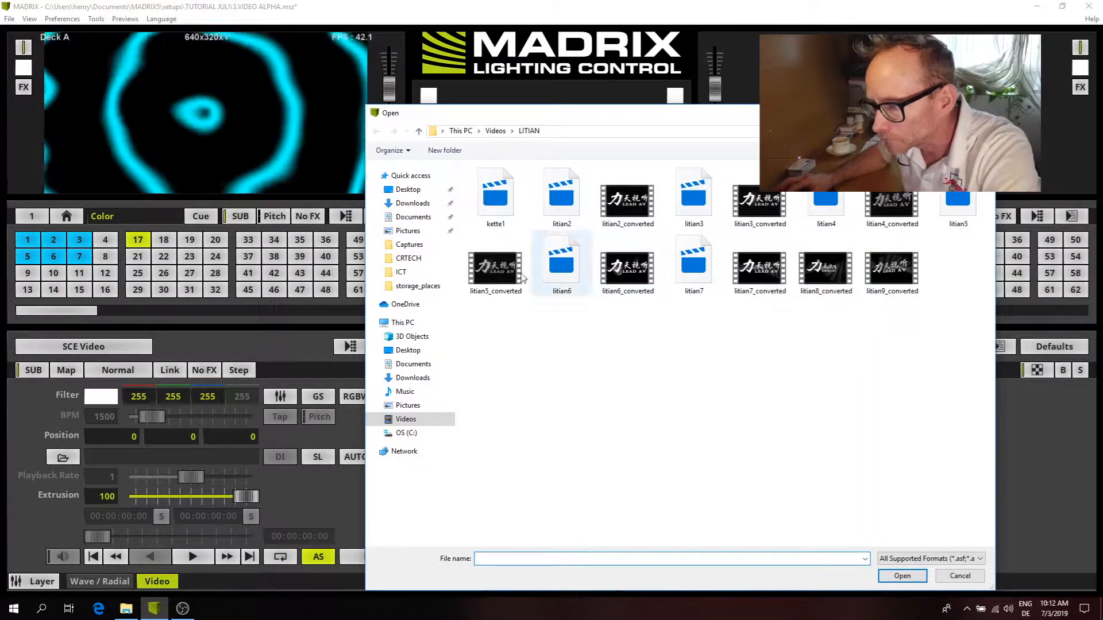
pyautogui.doubleClick(889, 202)
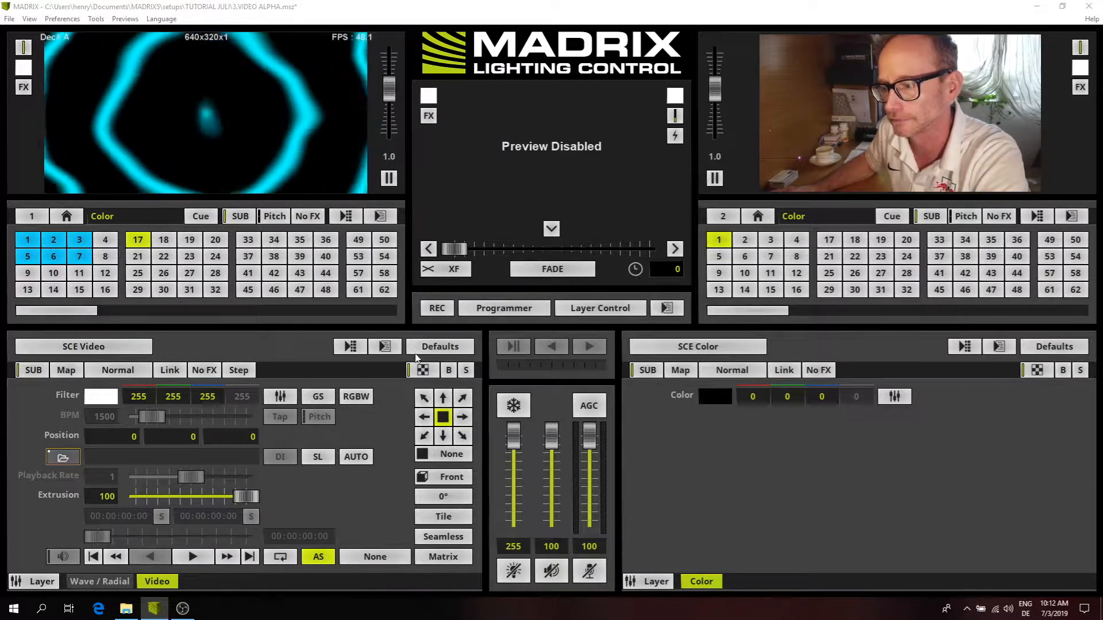
pyautogui.click(63, 459)
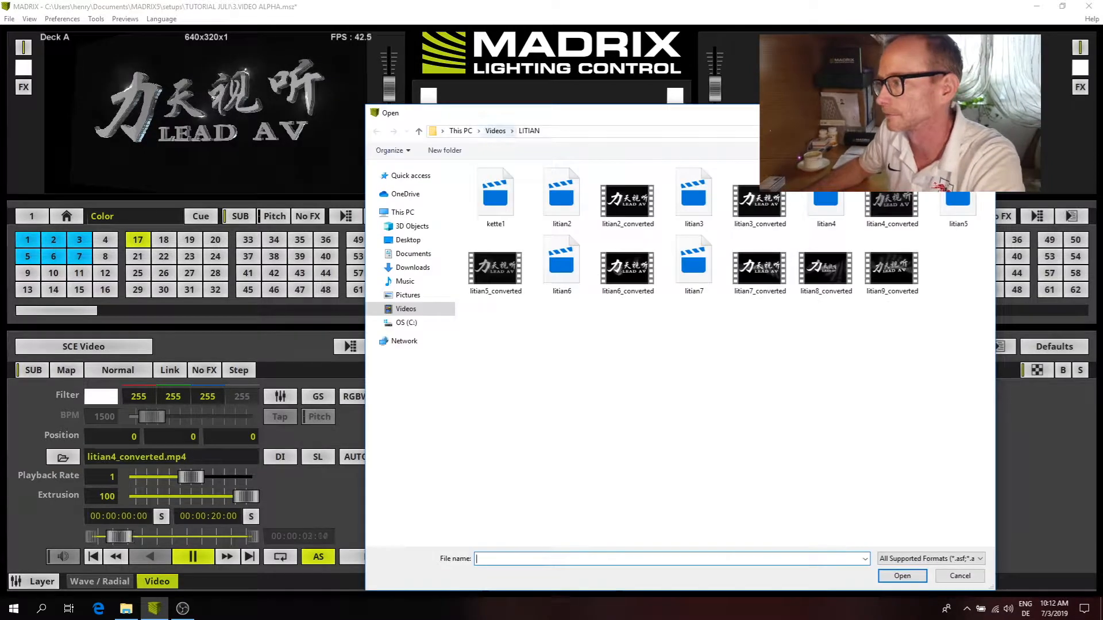
pyautogui.press('Escape')
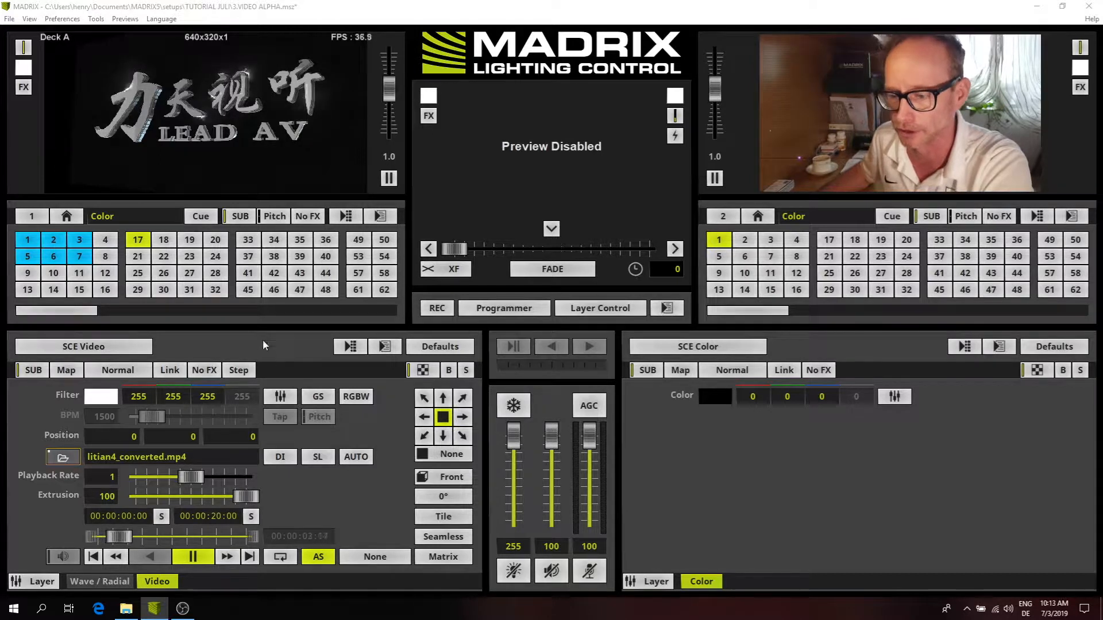
# Set the video layer's mix mode to Lighten (HTP) and duplicate the layer
pyautogui.click(118, 371)
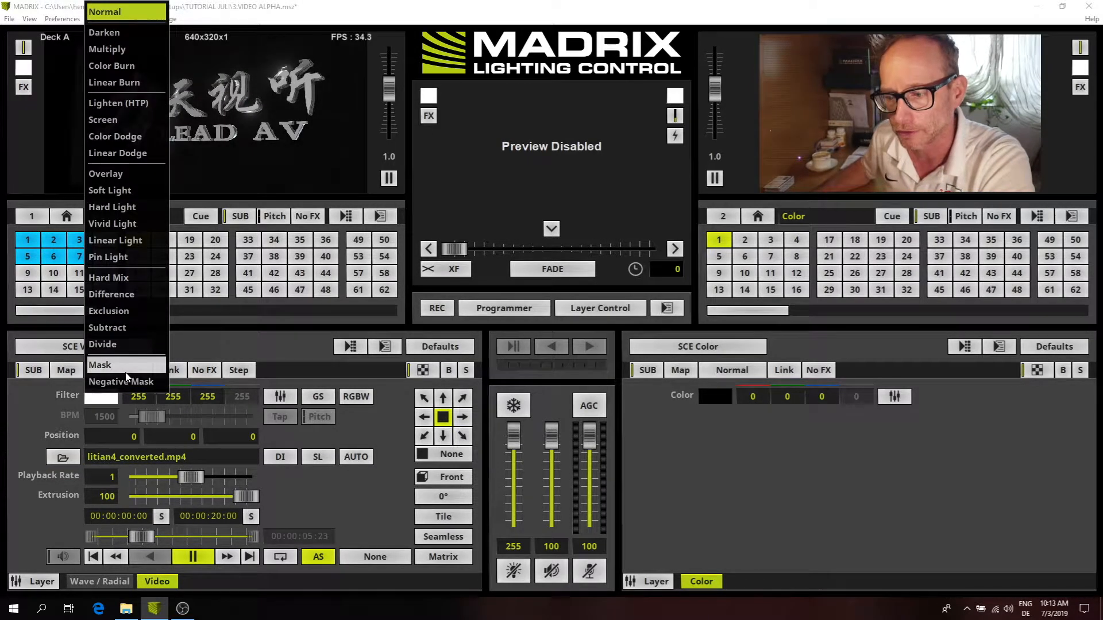
pyautogui.click(113, 103)
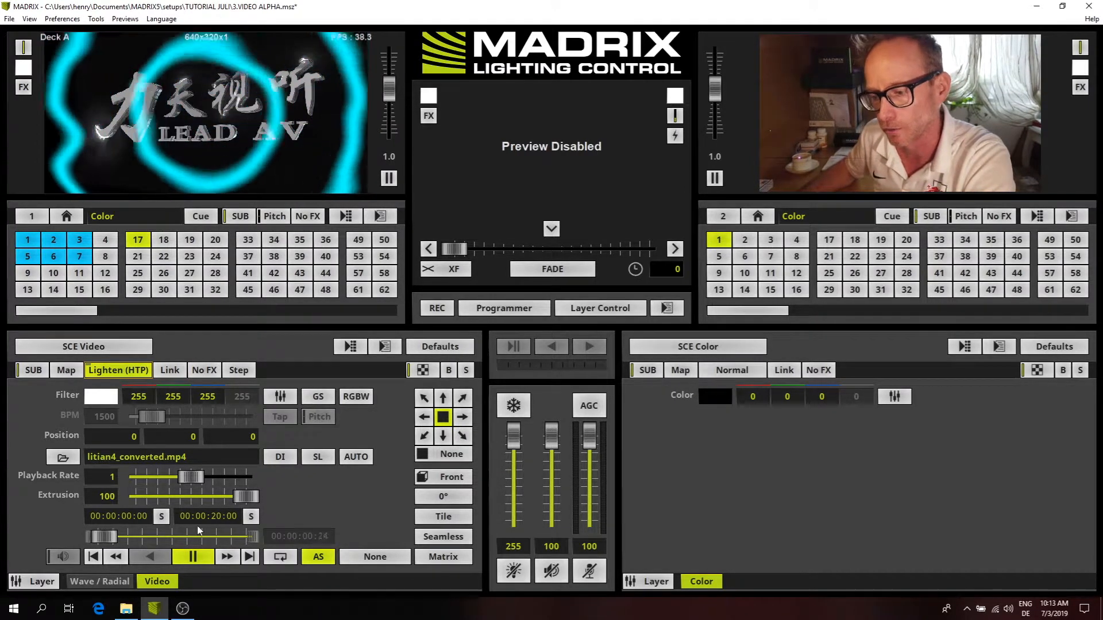
pyautogui.rightClick(170, 584)
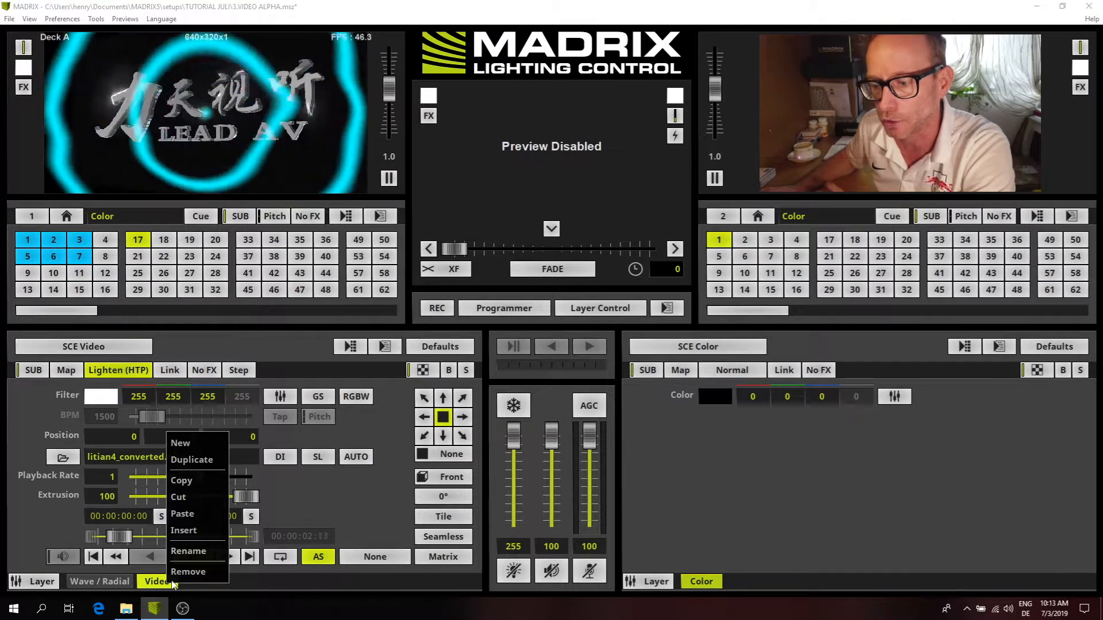
pyautogui.click(213, 462)
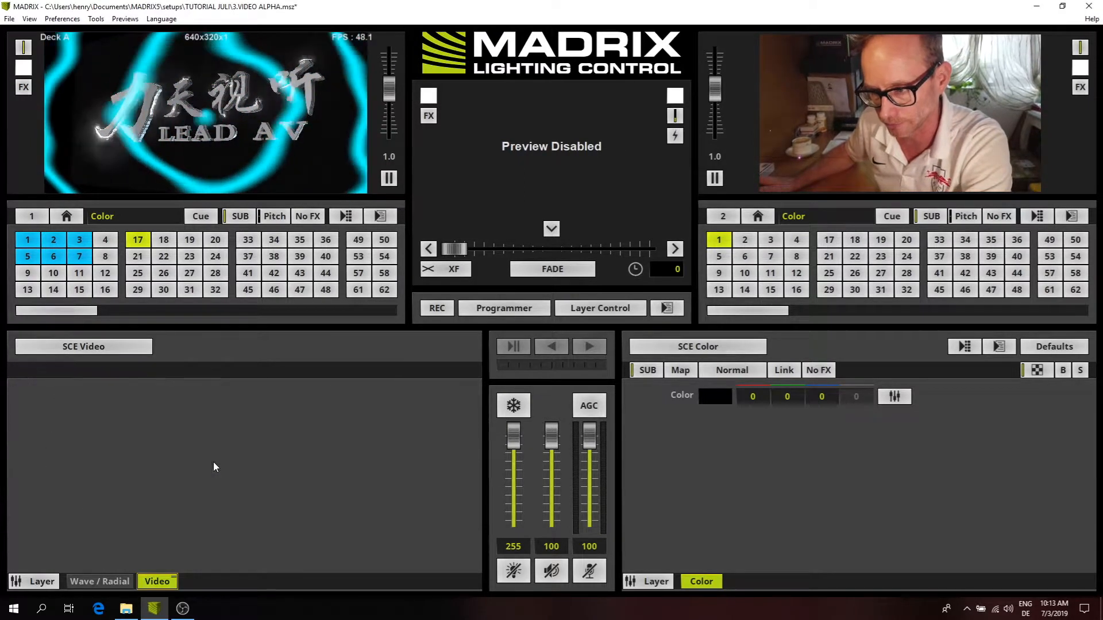
# Change the mix mode of the middle layer, the lower of the two videos, to Negative Mask
pyautogui.click(158, 585)
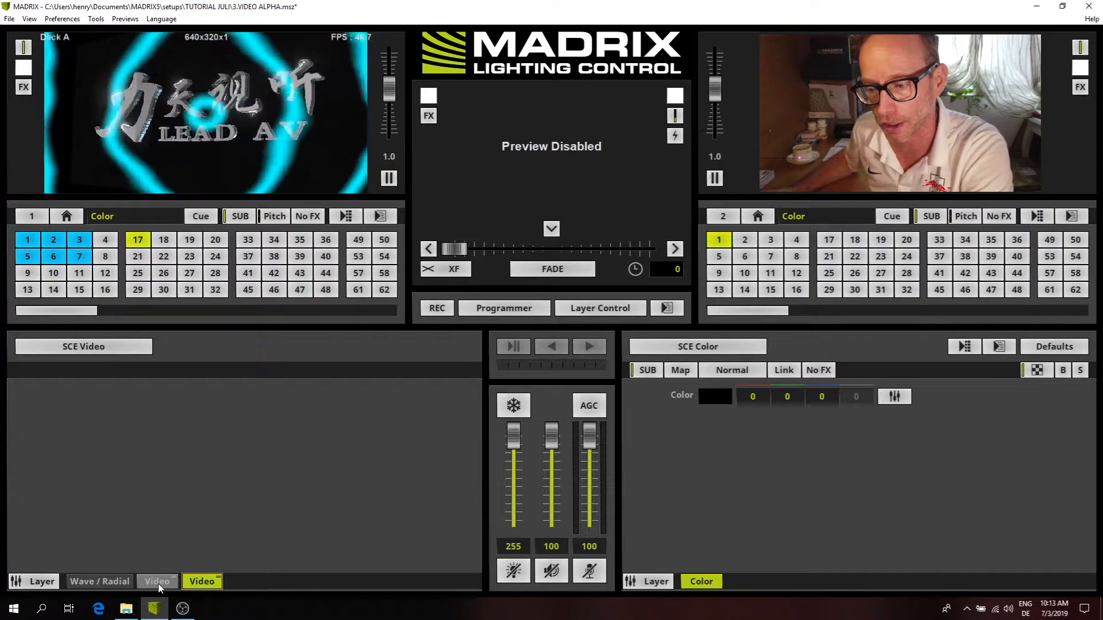
pyautogui.click(158, 584)
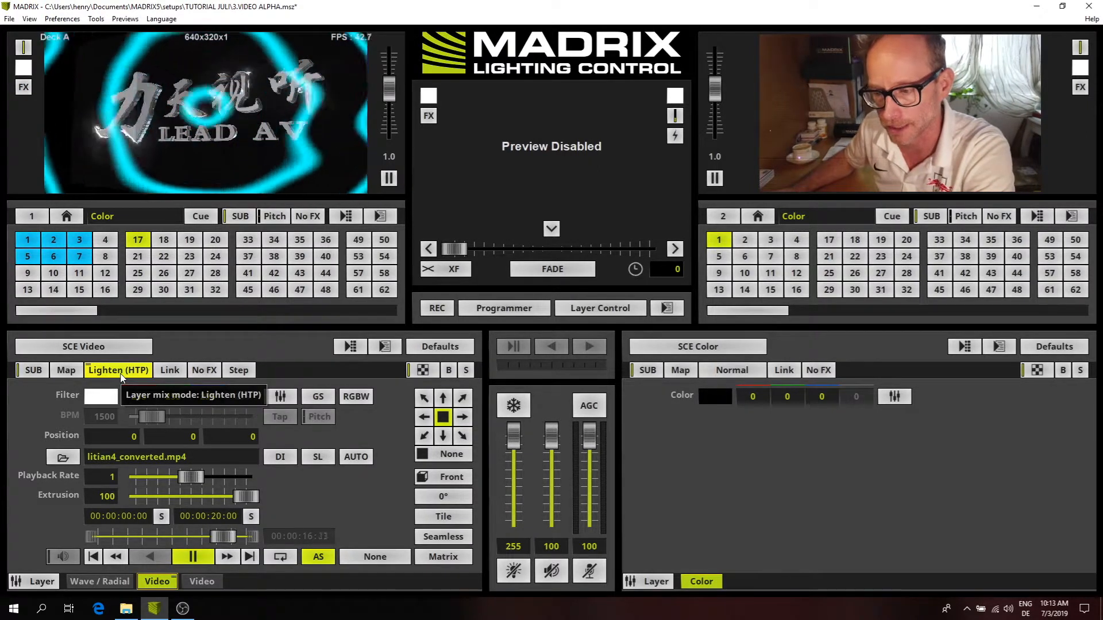
pyautogui.click(120, 371)
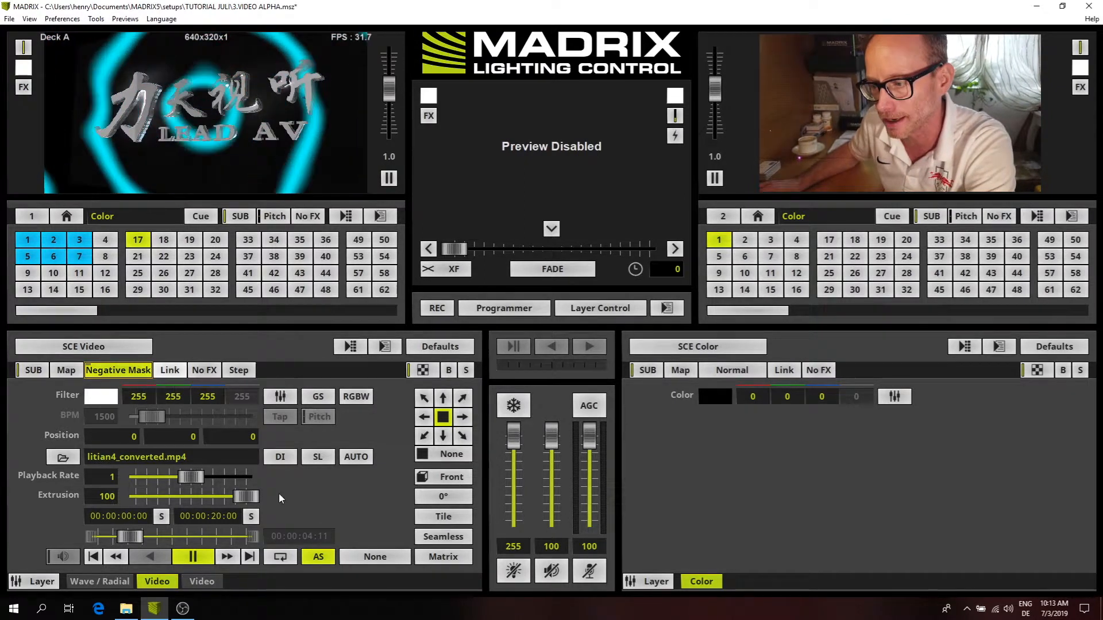
# Blind the topmost video layer and try the Mask mix mode on the middle video layer
pyautogui.click(210, 585)
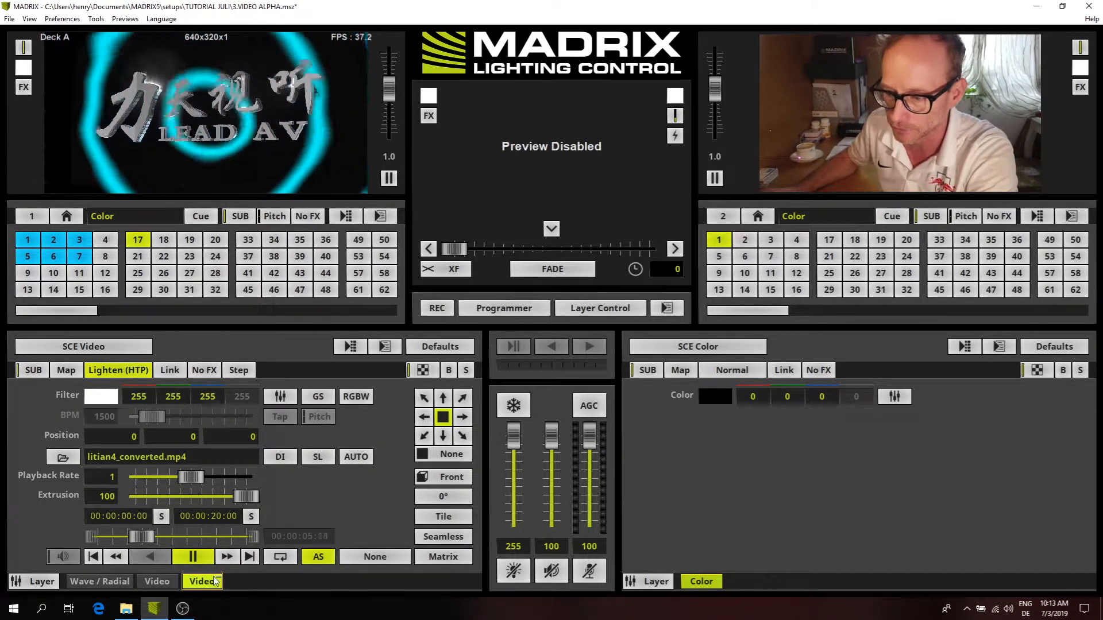
pyautogui.click(161, 582)
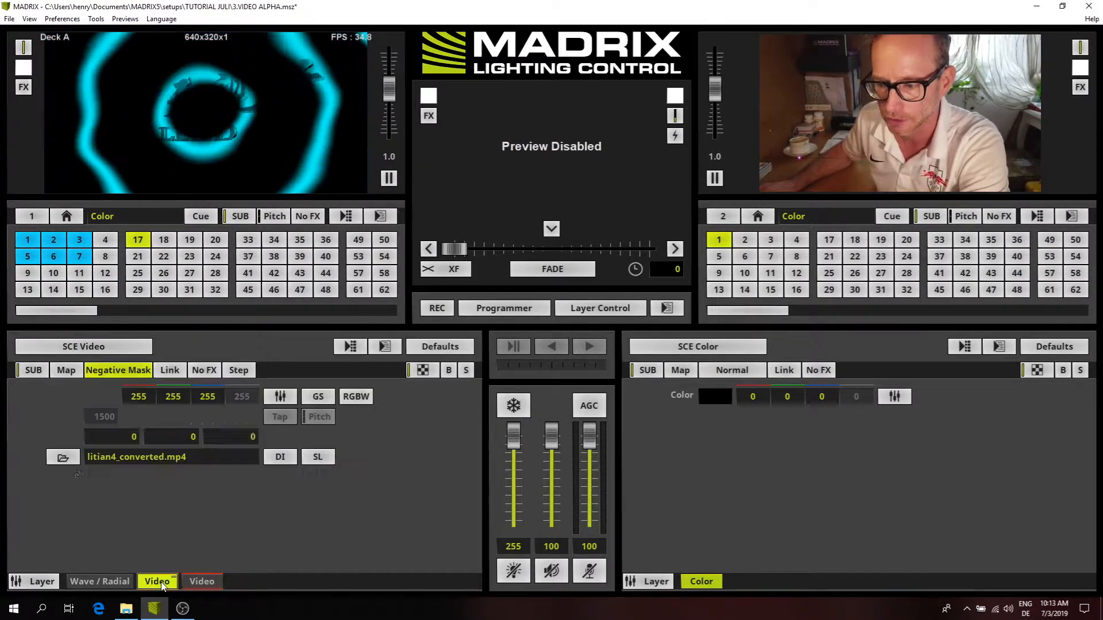
pyautogui.click(110, 370)
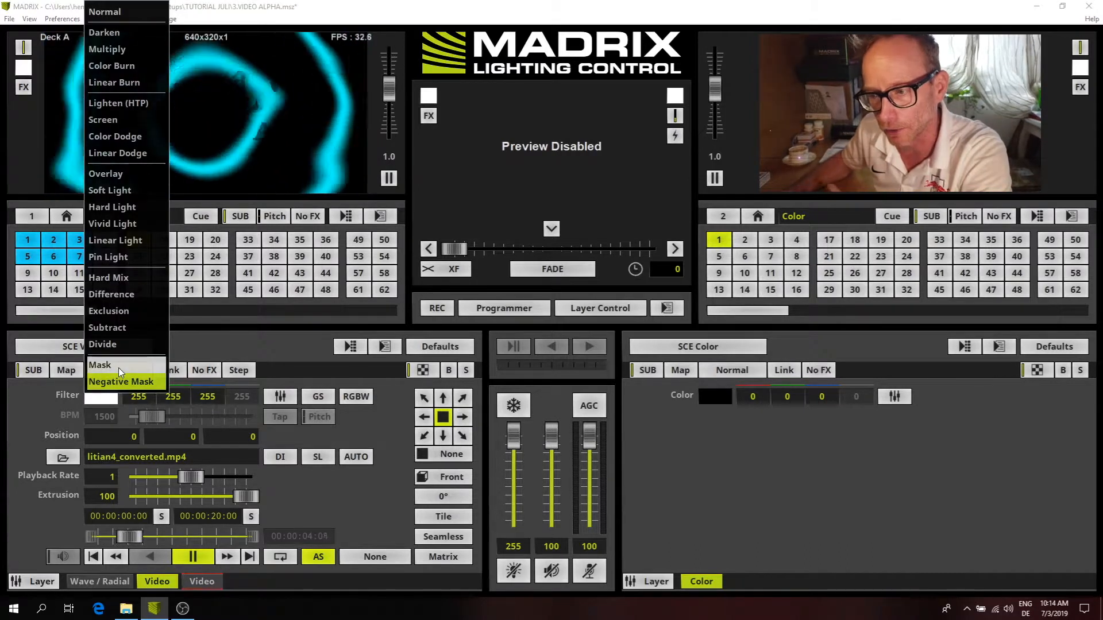
pyautogui.click(119, 366)
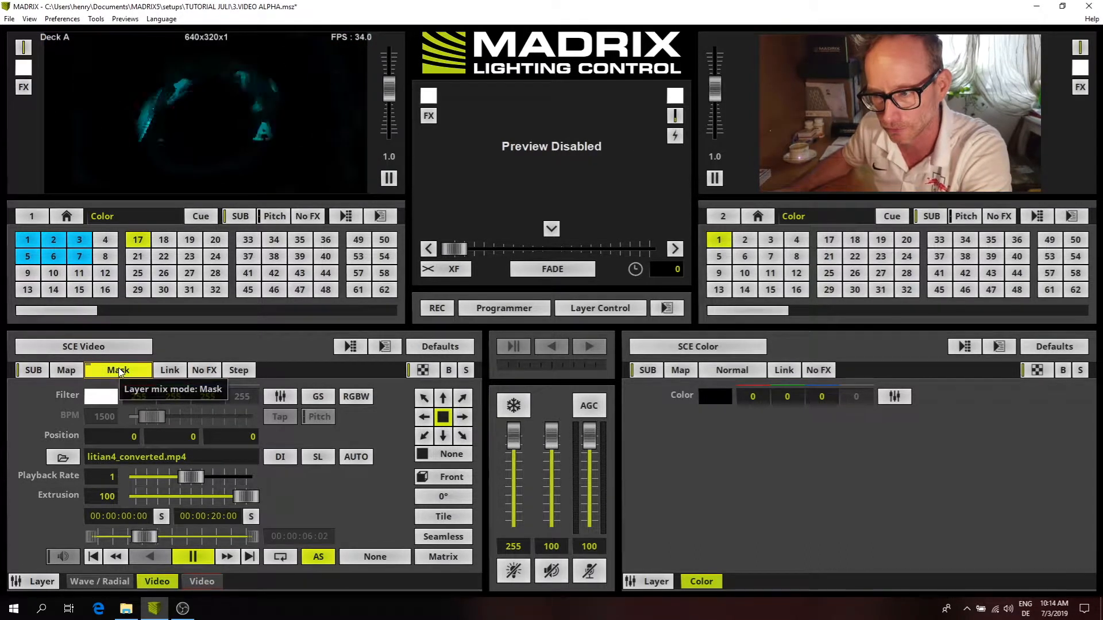
# Try the Invert Color correction FX on the middle video layer and reset it to No FX
pyautogui.click(207, 373)
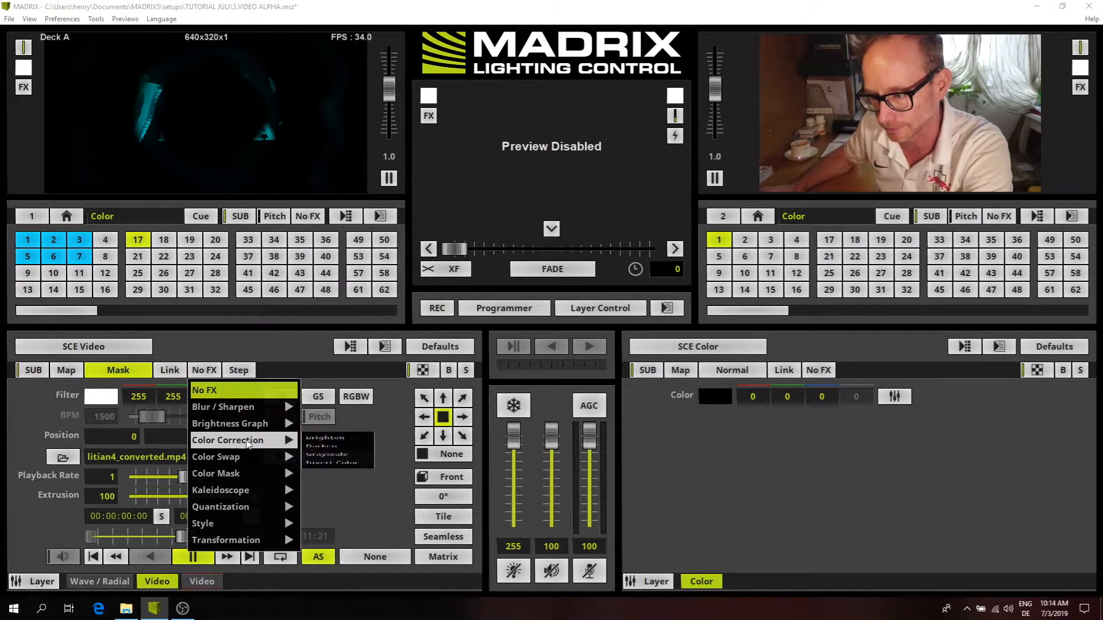
pyautogui.click(339, 495)
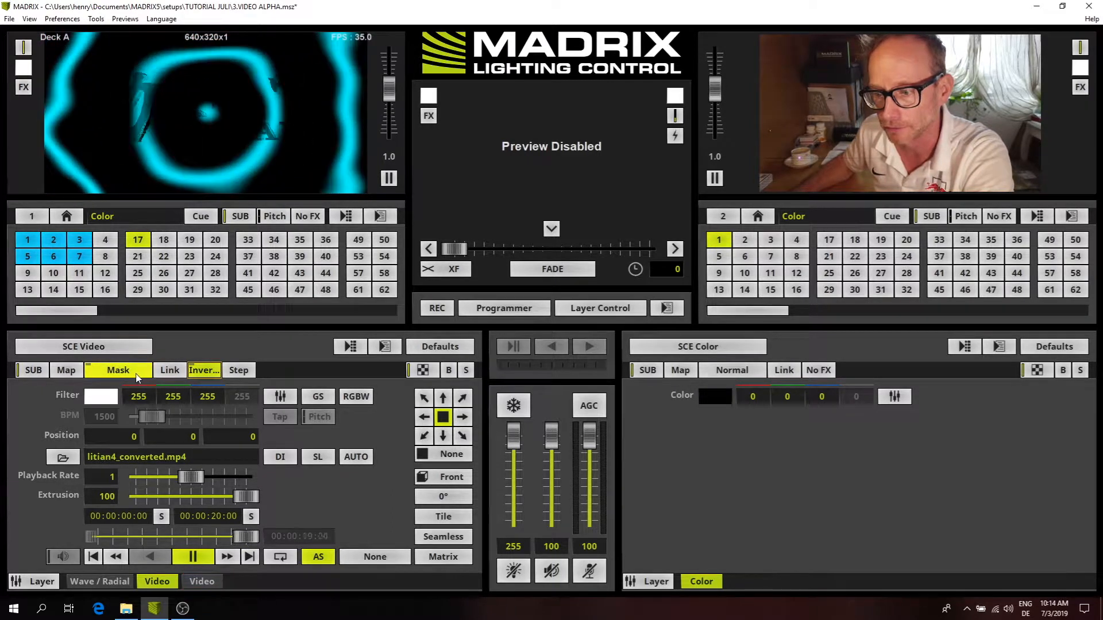
pyautogui.click(213, 374)
pyautogui.click(216, 394)
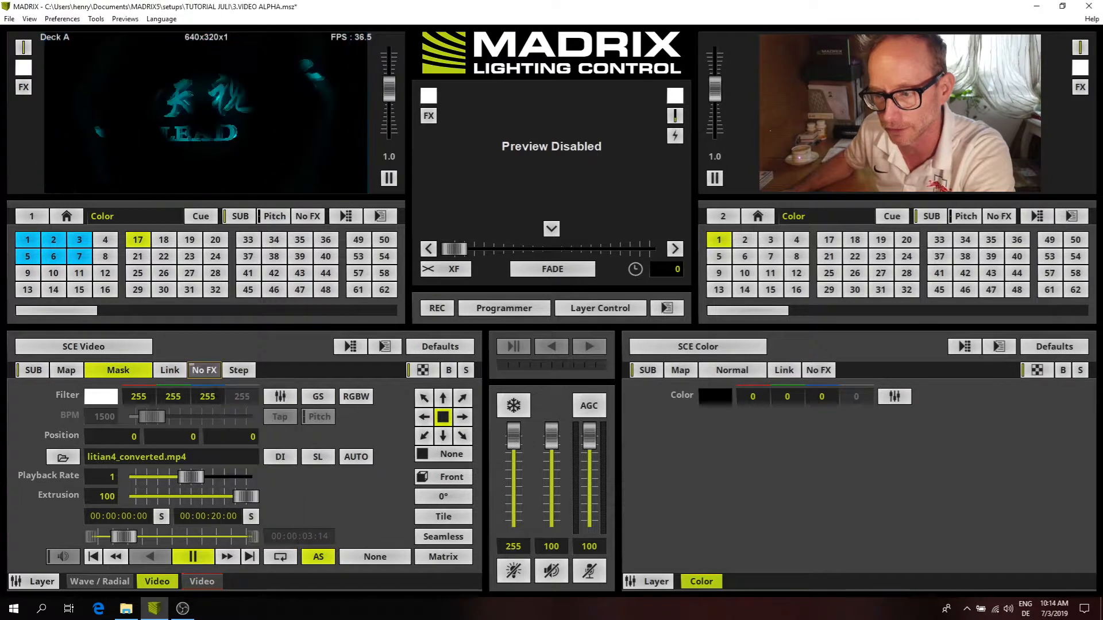
# Set the middle video layer's mix mode to Negative Mask and unblind the topmost video layer
pyautogui.click(129, 372)
pyautogui.click(126, 382)
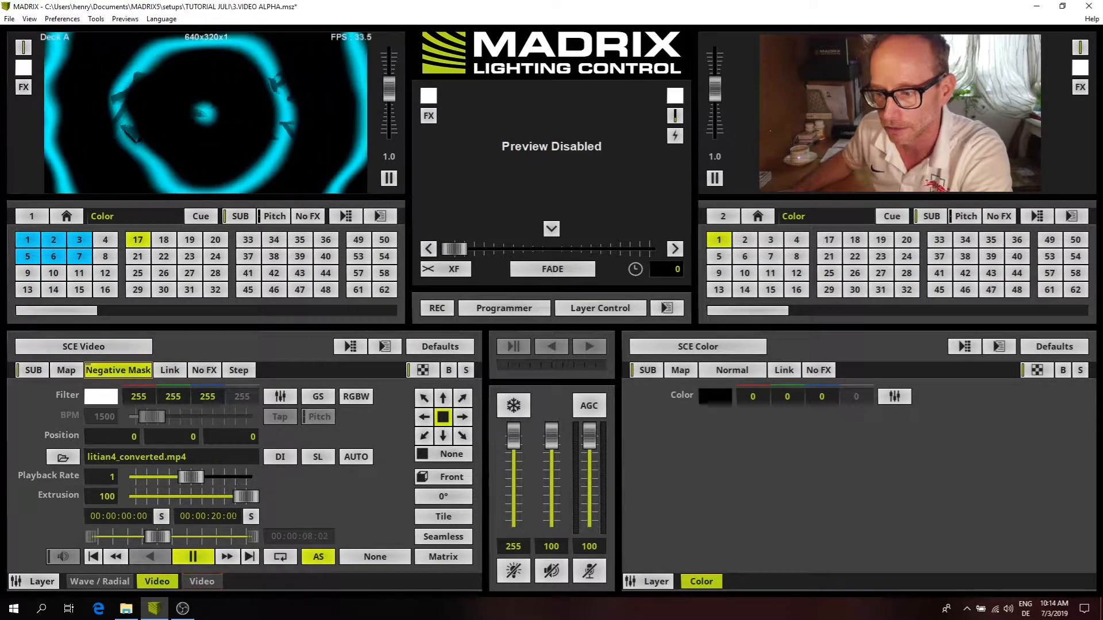
pyautogui.click(205, 582)
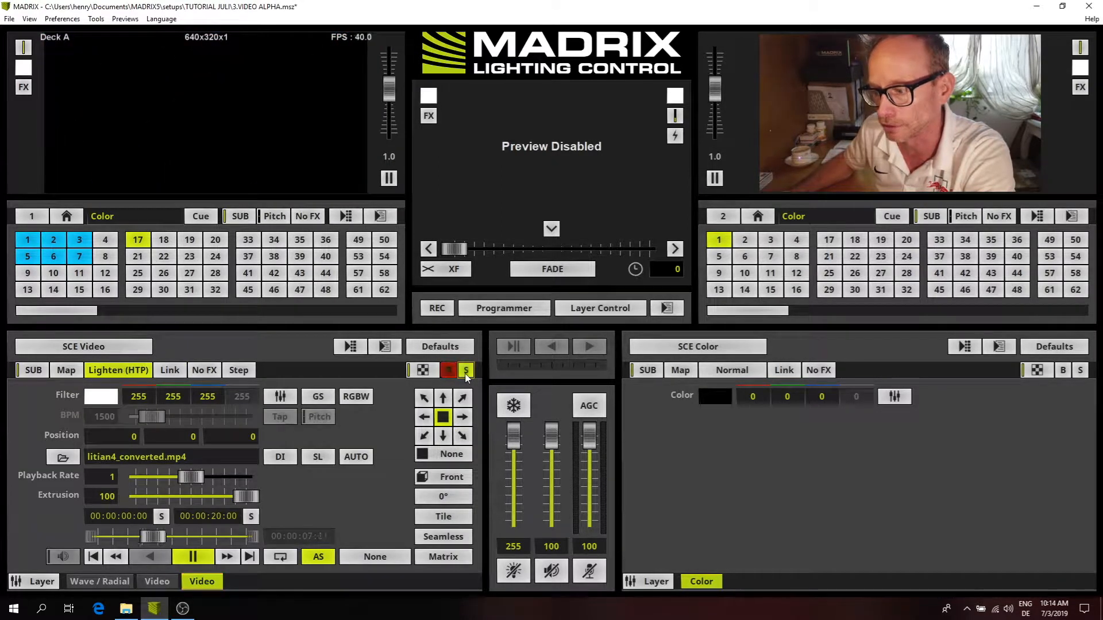
pyautogui.click(448, 372)
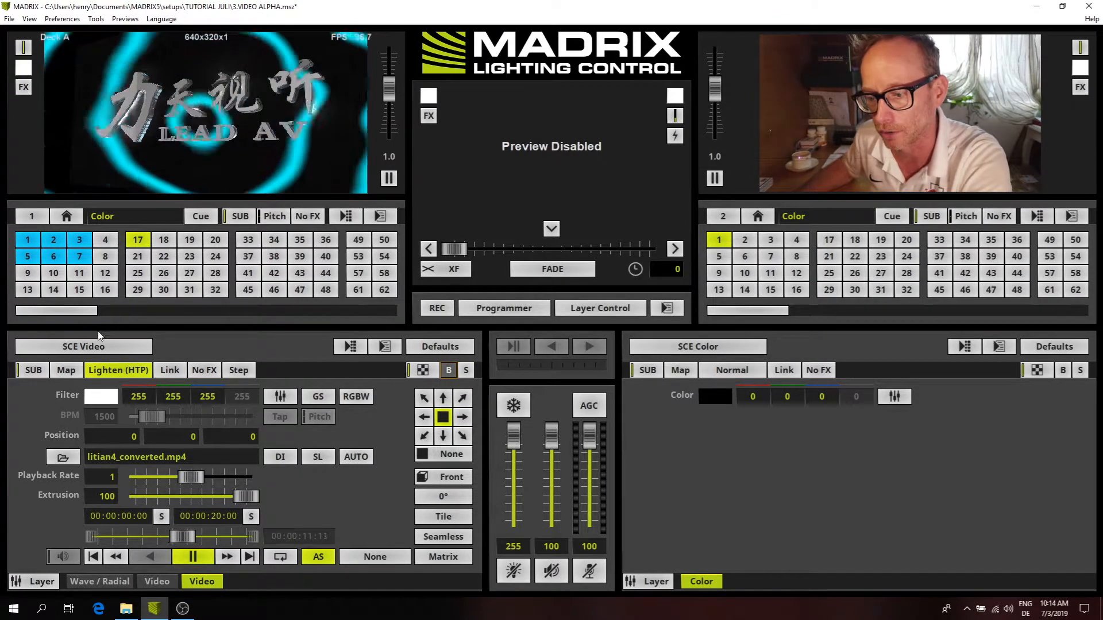
# Set the filter color of the topmost video layer to red
pyautogui.click(103, 397)
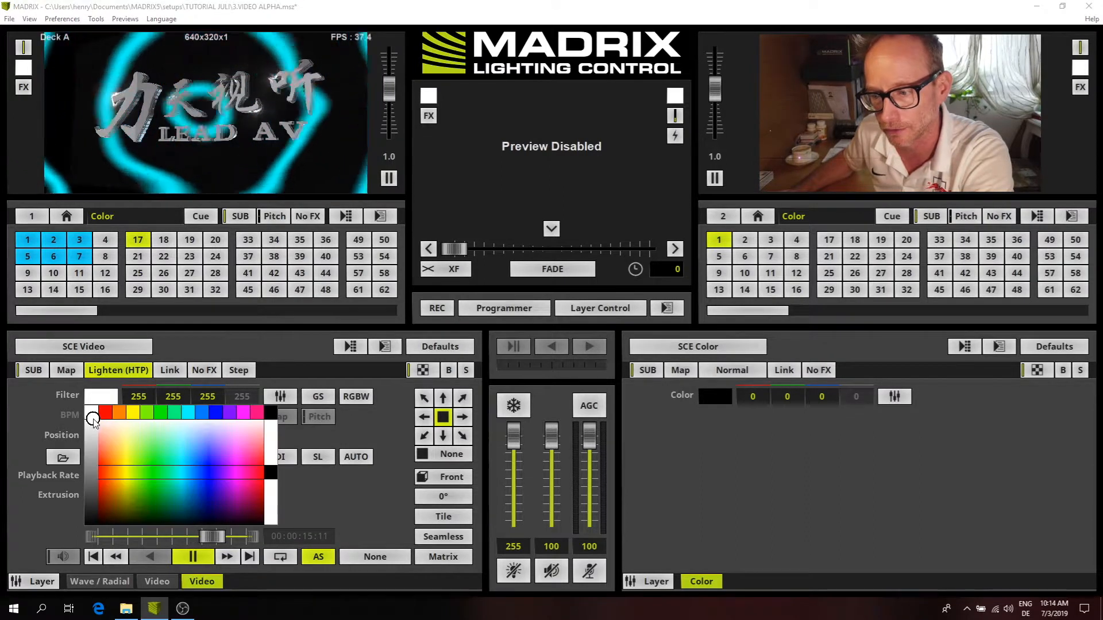
pyautogui.click(105, 413)
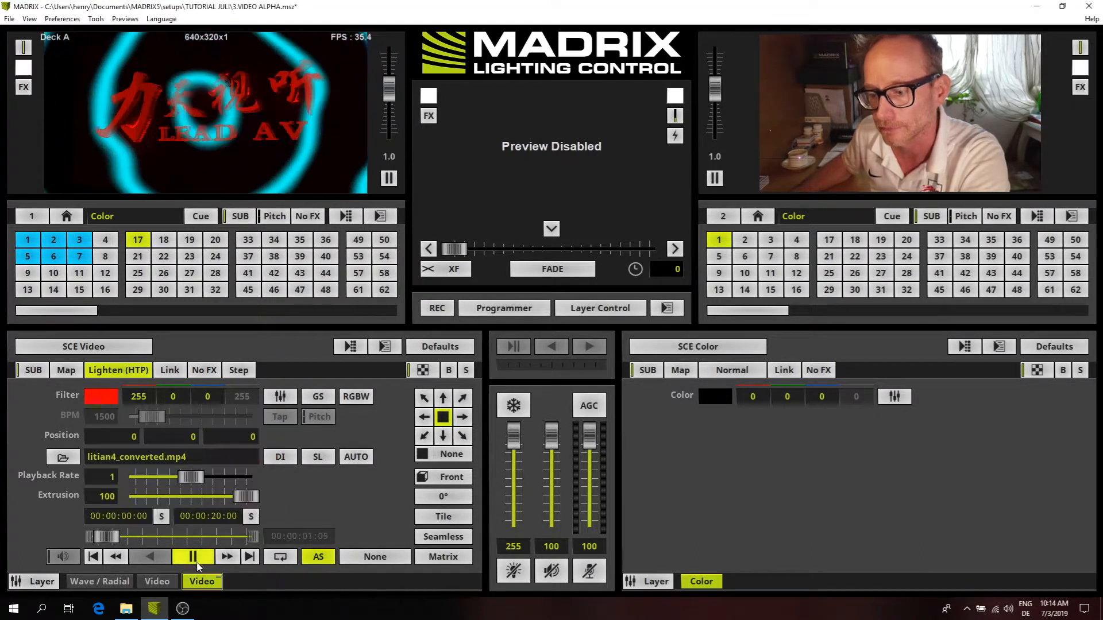
# Apply the Brighten color correction FX to the middle video layer, the Negative Mask one
pyautogui.click(164, 582)
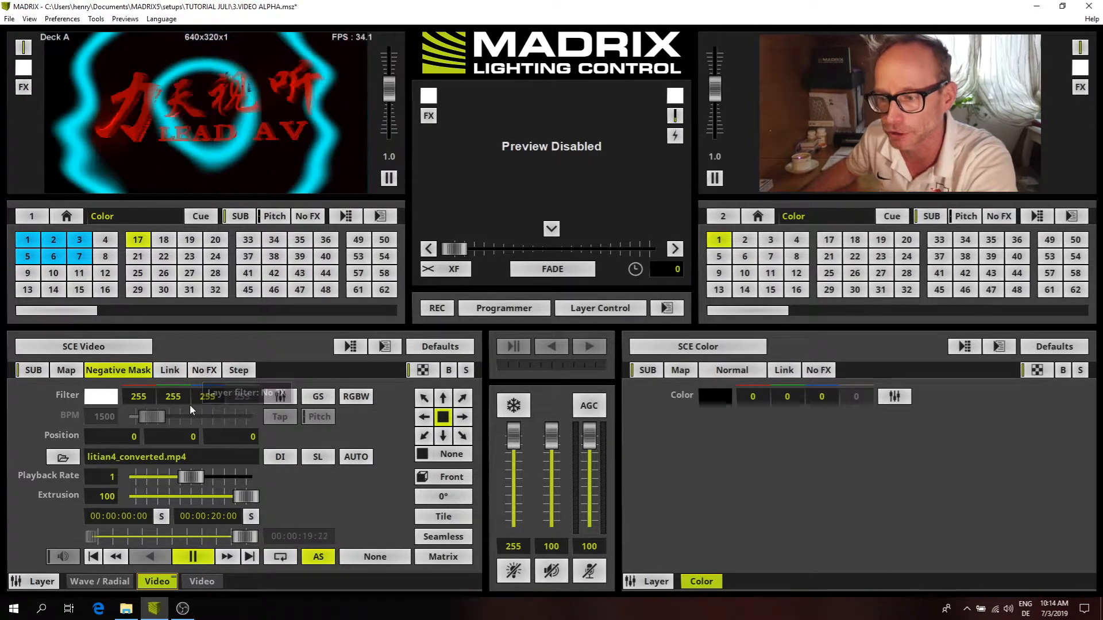
pyautogui.click(209, 371)
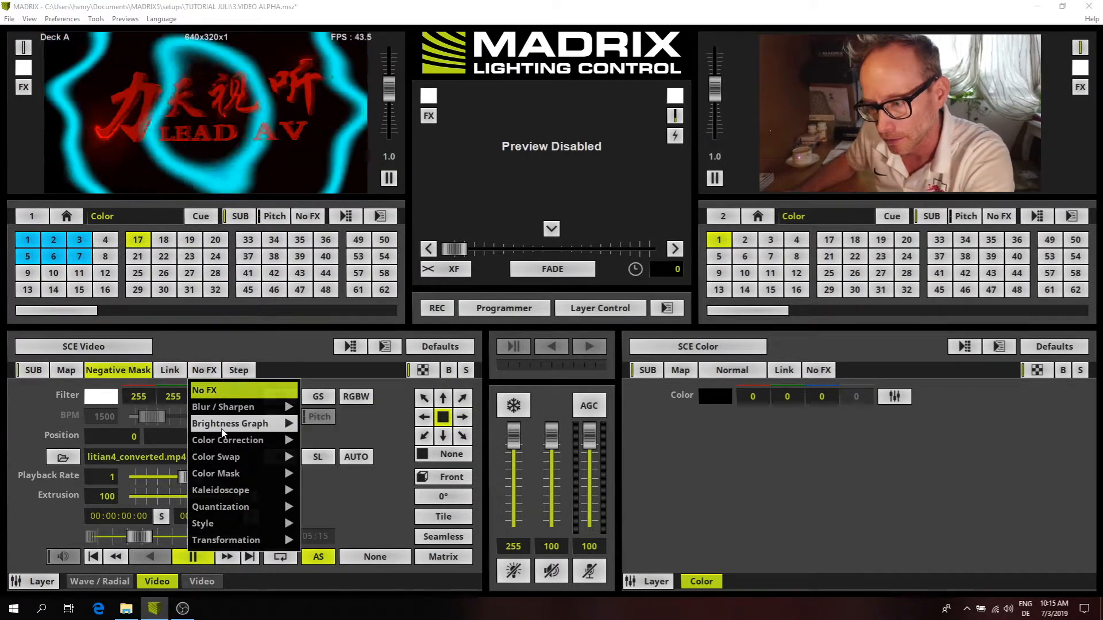
pyautogui.moveTo(230, 440)
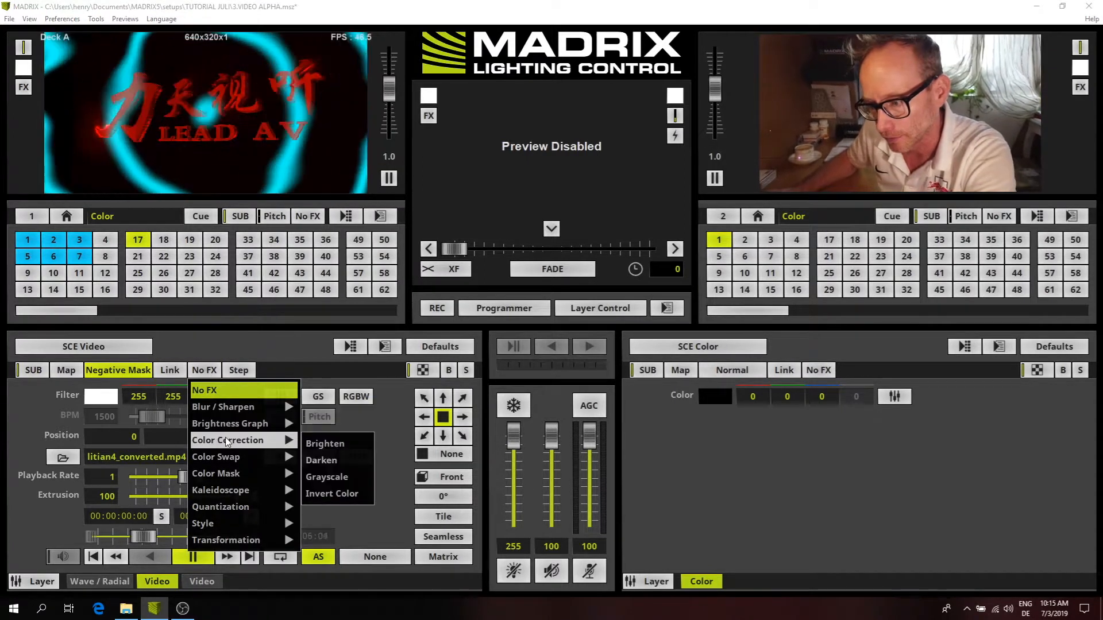
pyautogui.click(325, 448)
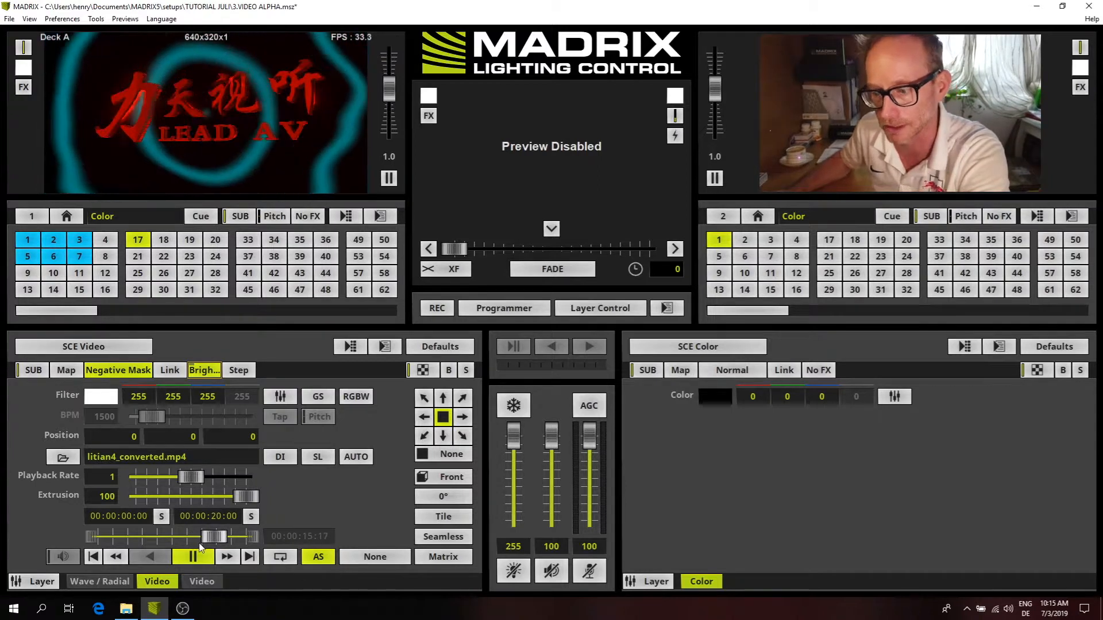
# Reset the topmost video layer's filter color to white and bring up the Wave / Radial layer's settings
pyautogui.click(208, 581)
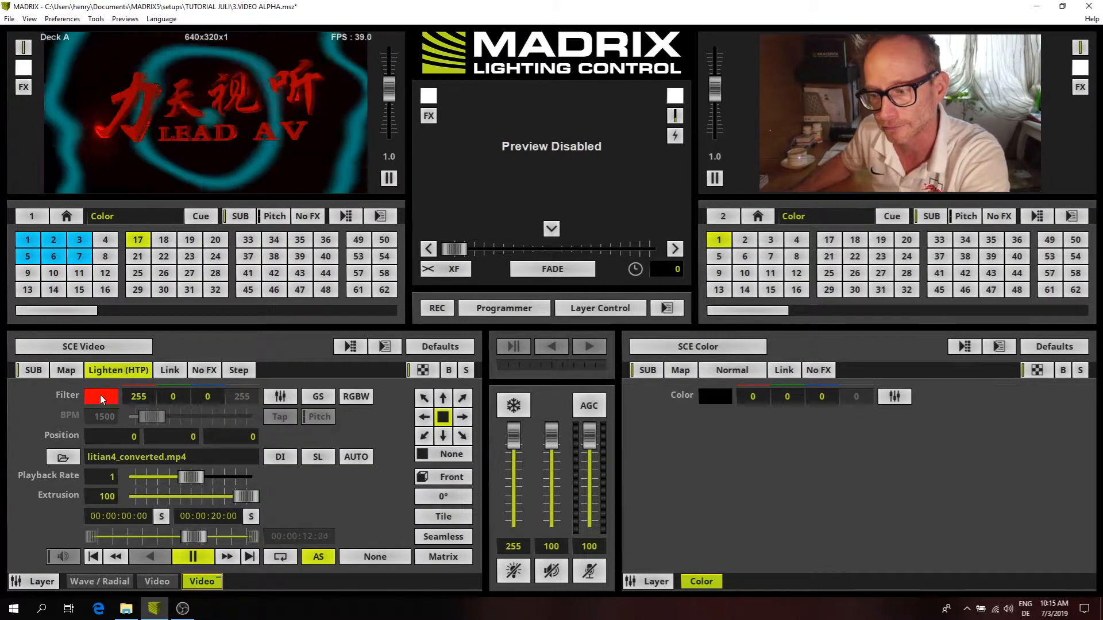
pyautogui.click(100, 395)
pyautogui.click(100, 396)
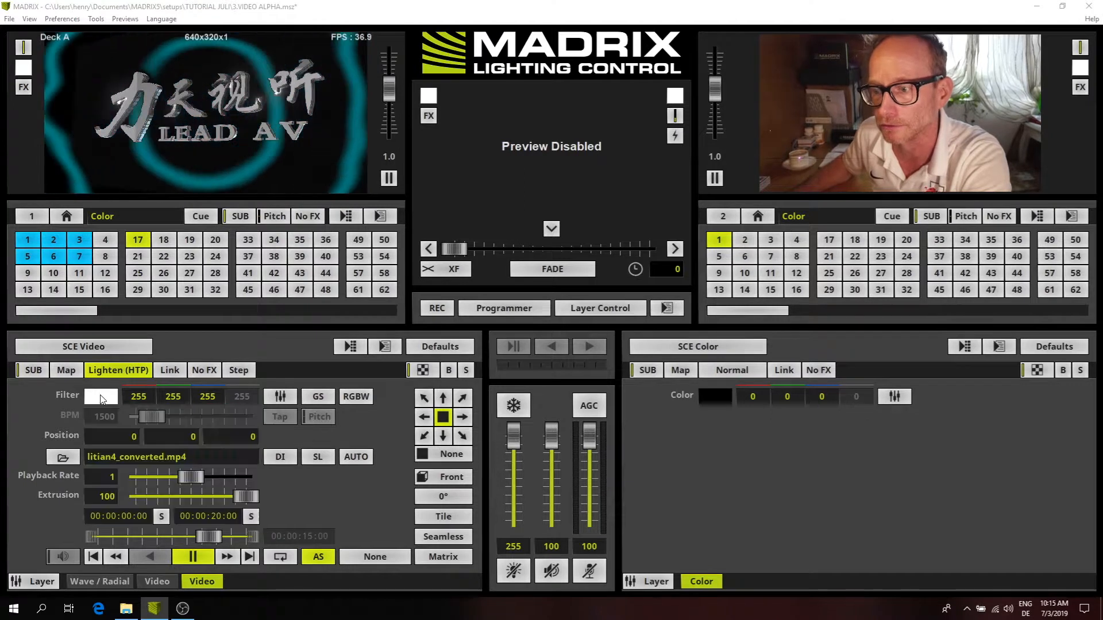
pyautogui.click(105, 581)
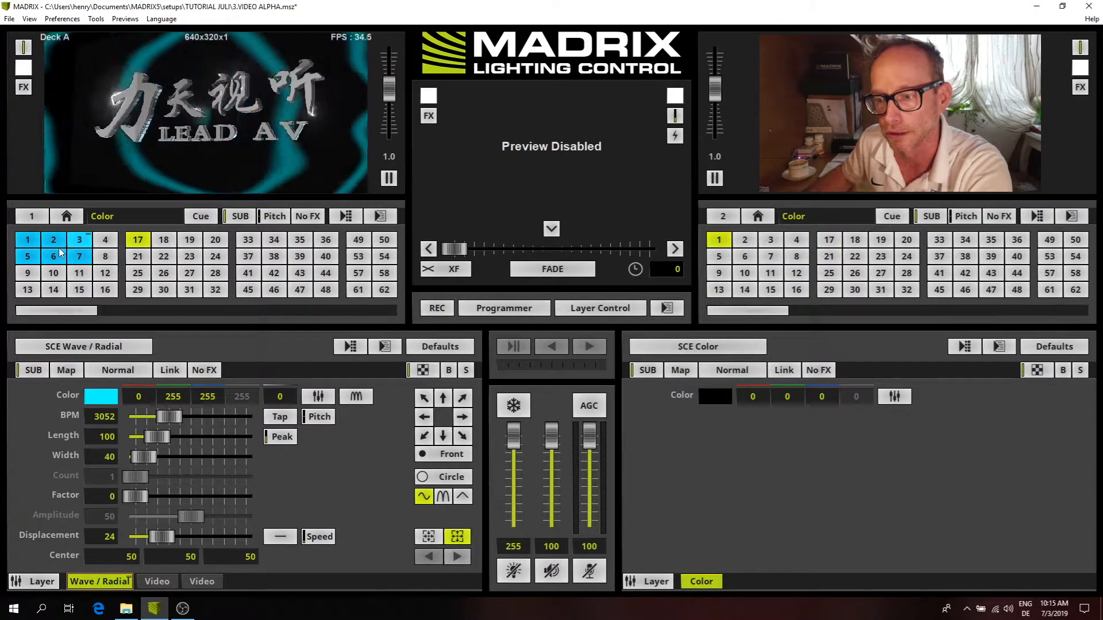
# Load storage place 5 in Deck A and duplicate its video layer above the Plasma layer
pyautogui.click(27, 258)
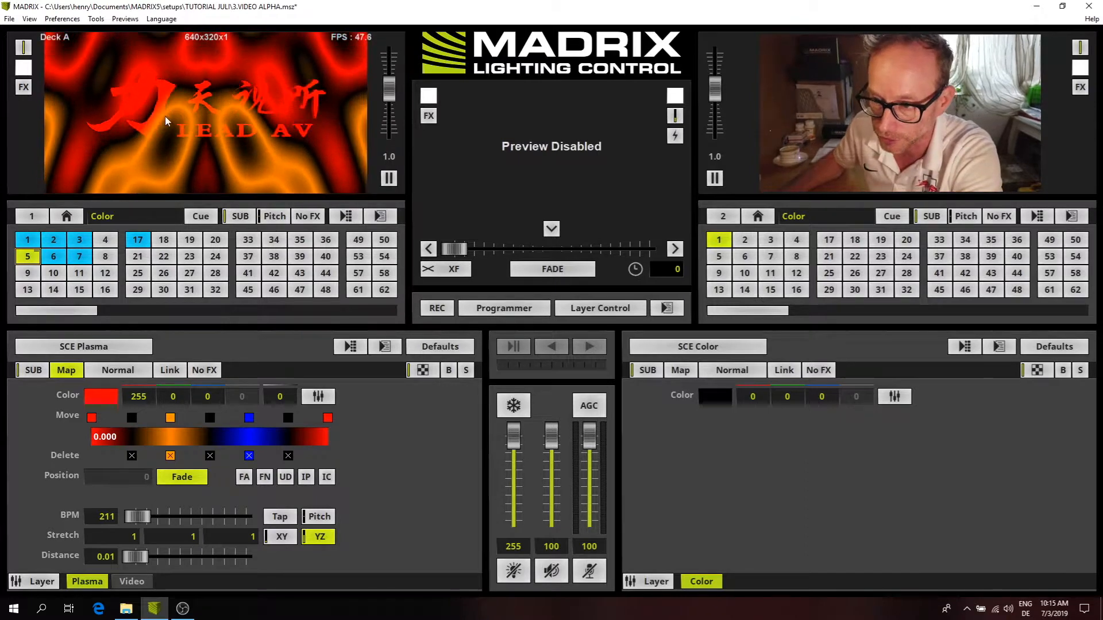
pyautogui.click(142, 584)
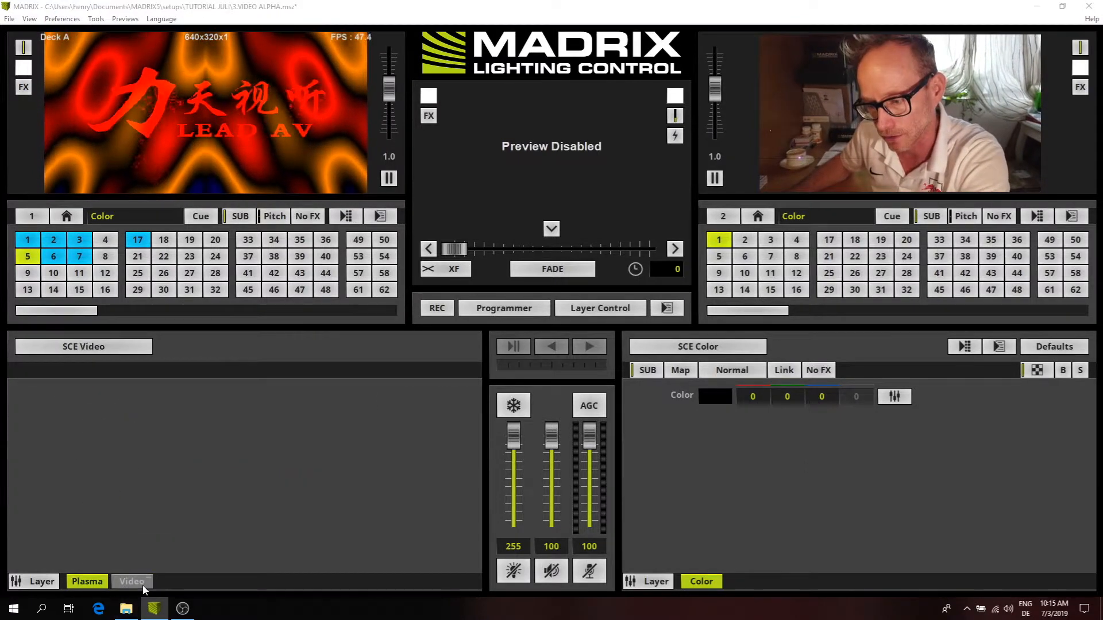
pyautogui.rightClick(143, 585)
pyautogui.click(167, 464)
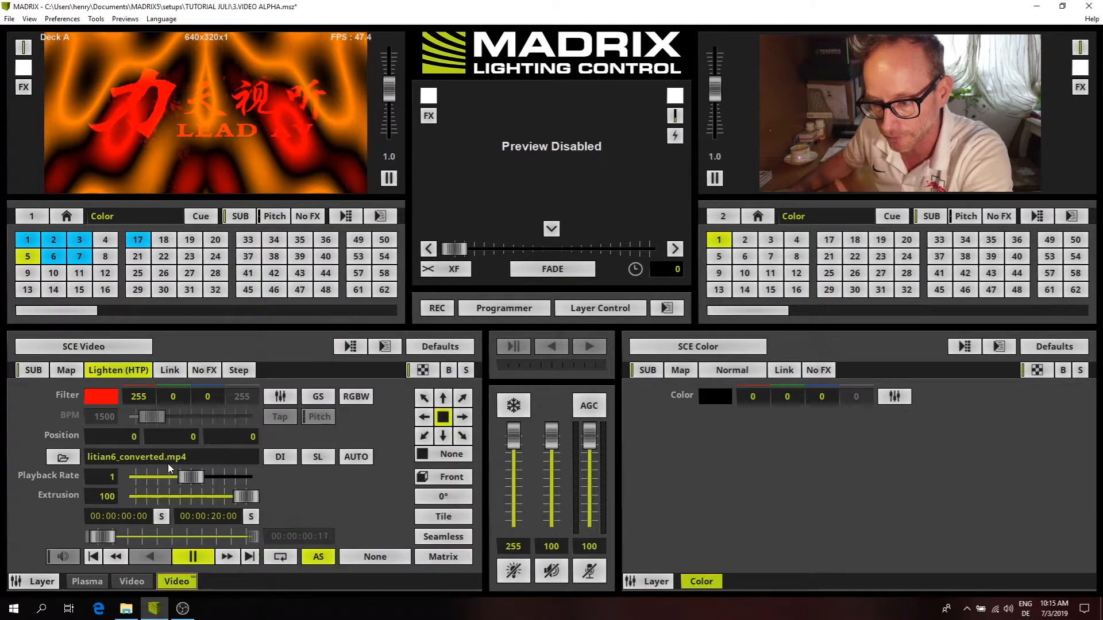
# Set the lower of the two litian6_converted.mp4 layers in place 5 to a white filter and the Negative Mask mix mode
pyautogui.click(138, 583)
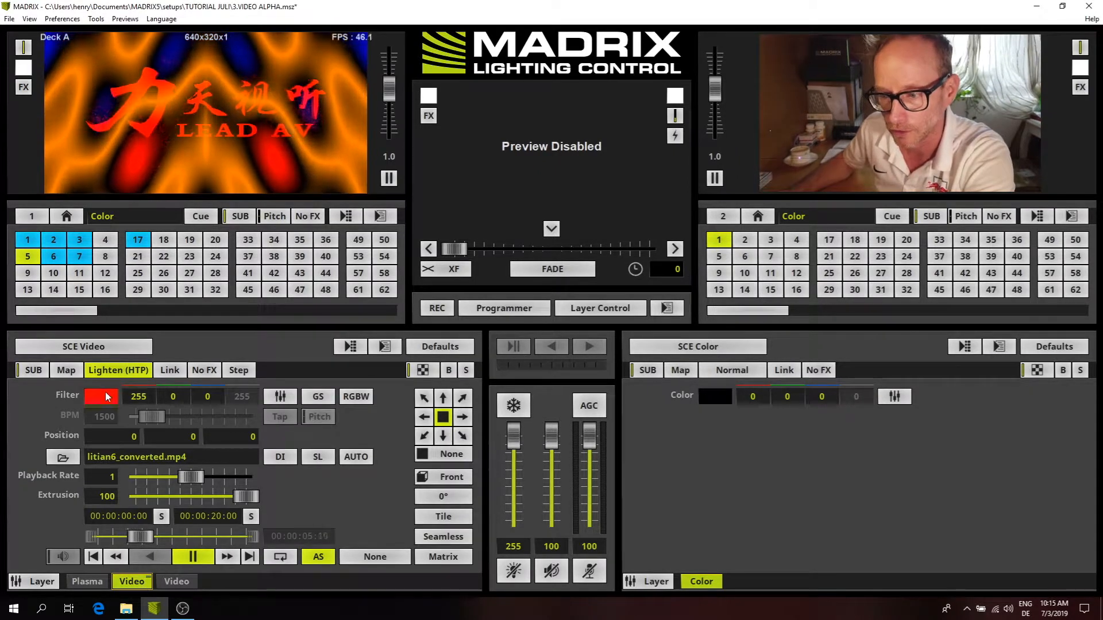
pyautogui.click(106, 397)
pyautogui.click(91, 412)
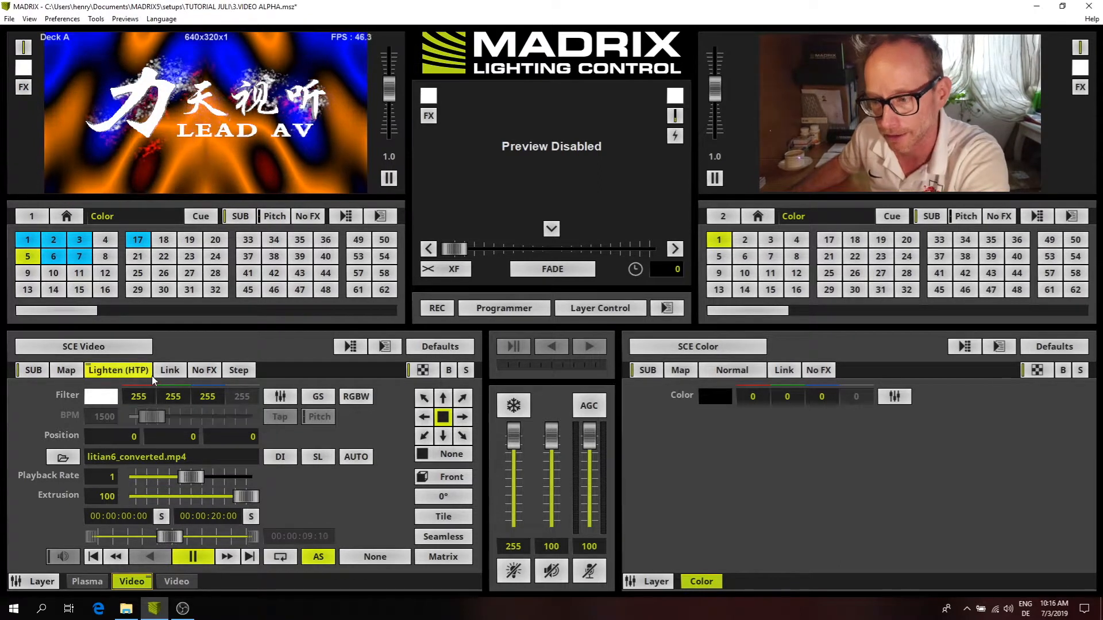
pyautogui.click(115, 373)
pyautogui.click(115, 381)
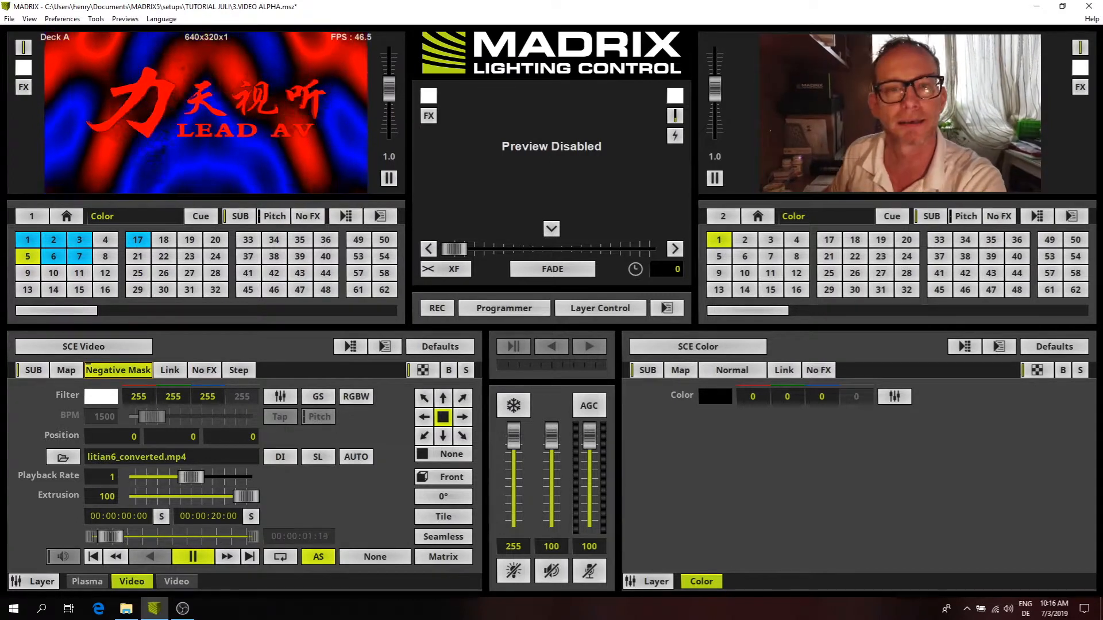
# Examine the layered logo effects stored in places 2 and 3 of Deck A
pyautogui.click(54, 243)
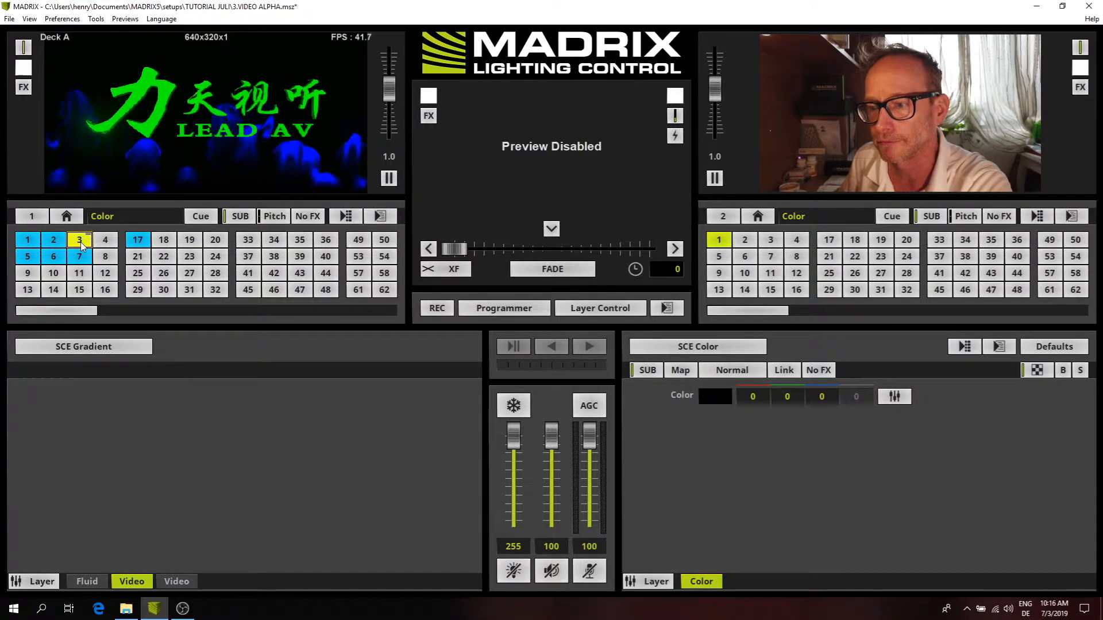
pyautogui.moveTo(80, 244)
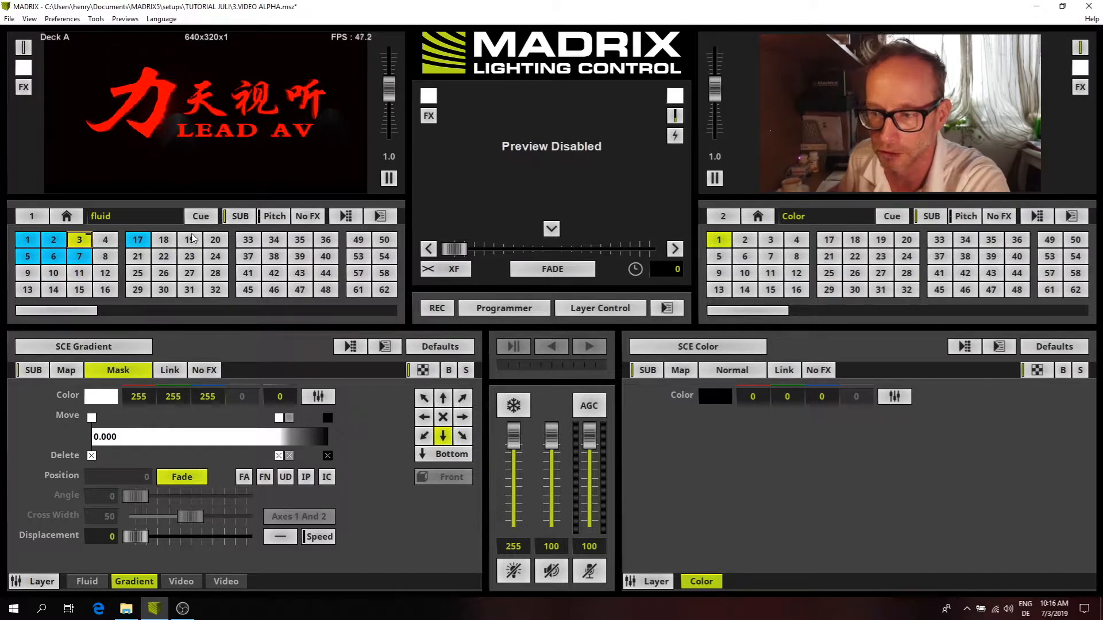
pyautogui.click(80, 257)
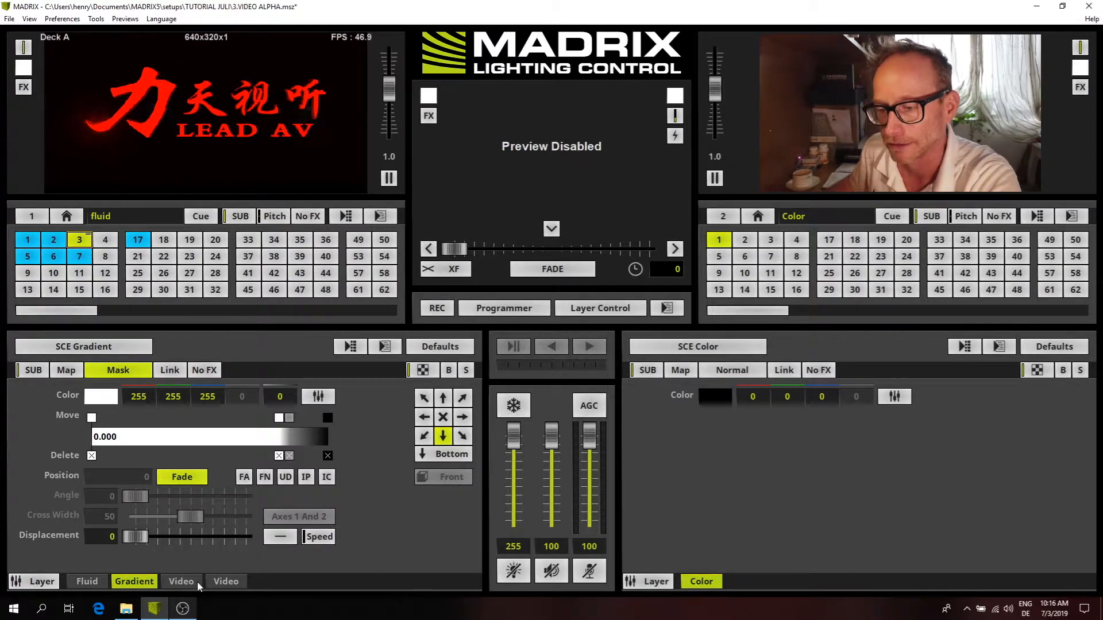
# Load storage place 7, fluid2, in Deck A and duplicate its orange-filtered video layer
pyautogui.click(80, 260)
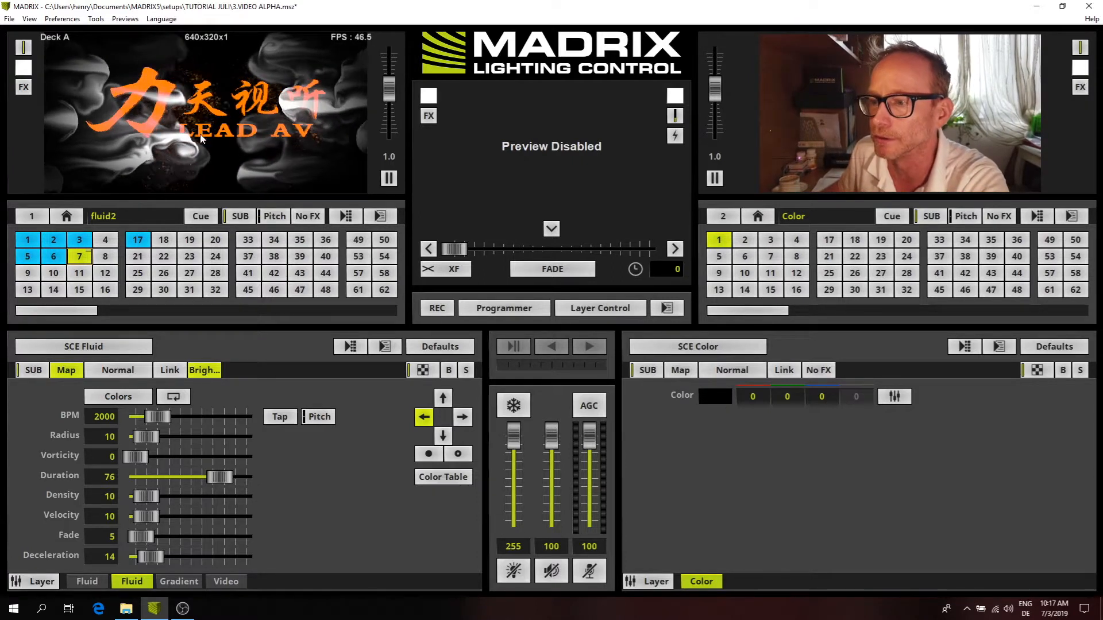
pyautogui.click(235, 583)
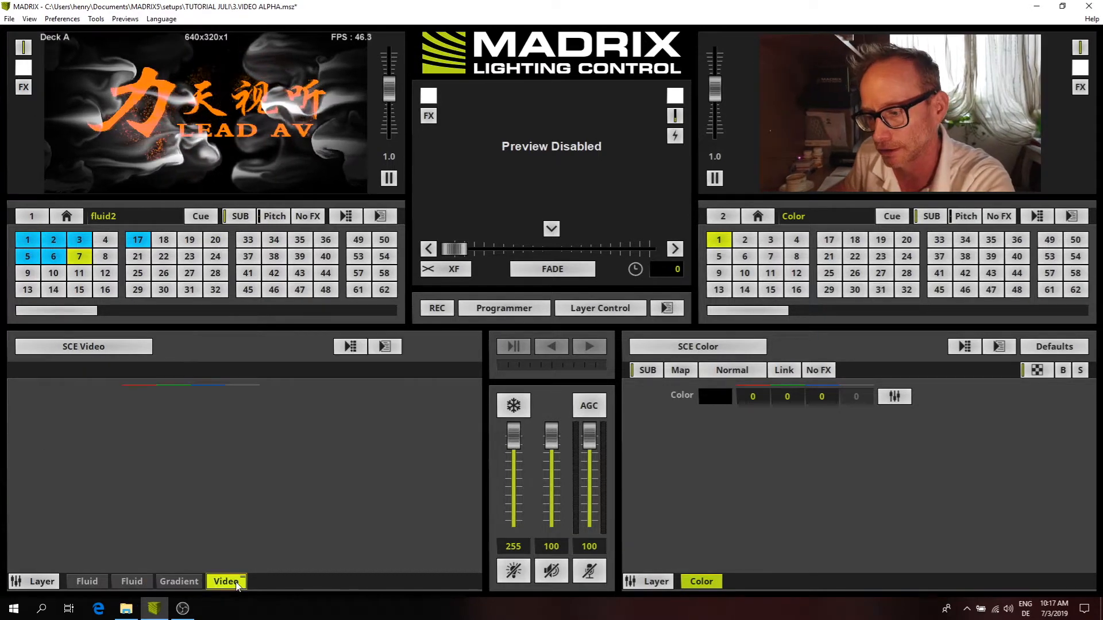
pyautogui.rightClick(233, 586)
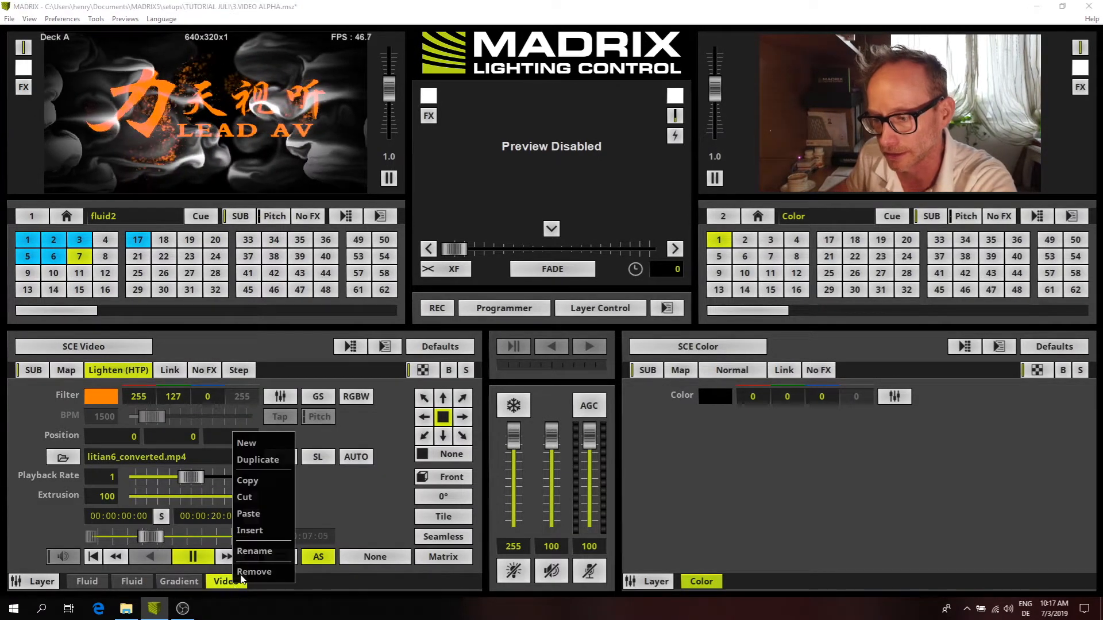
pyautogui.click(258, 459)
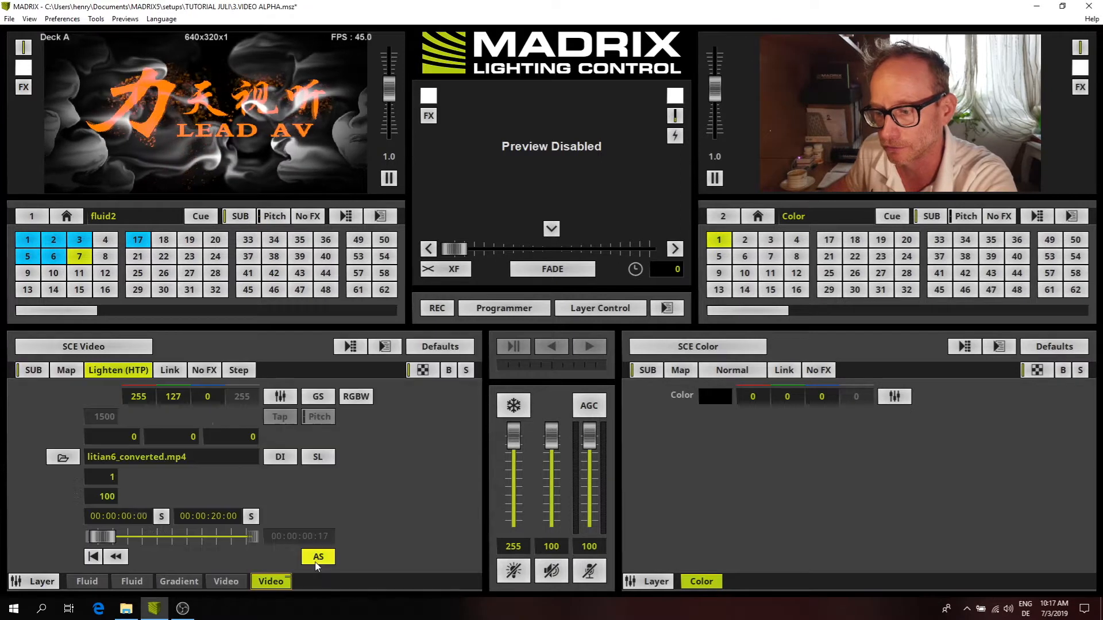
# Set the lower video layer in fluid2 to a white filter and the Negative Mask mix mode
pyautogui.rightClick(232, 585)
pyautogui.click(232, 581)
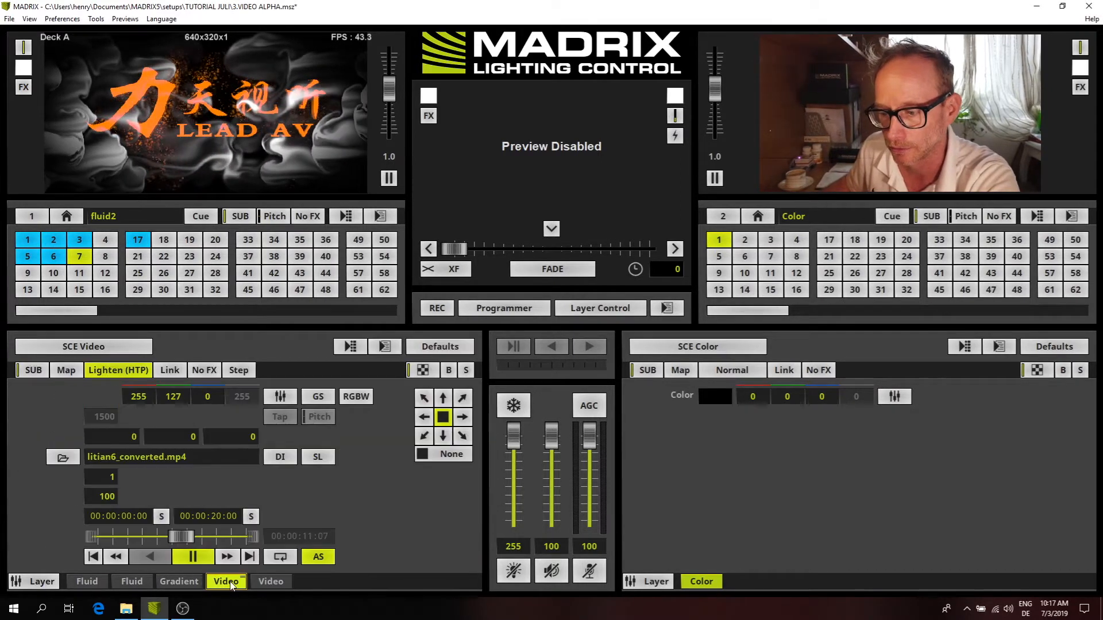
pyautogui.click(103, 394)
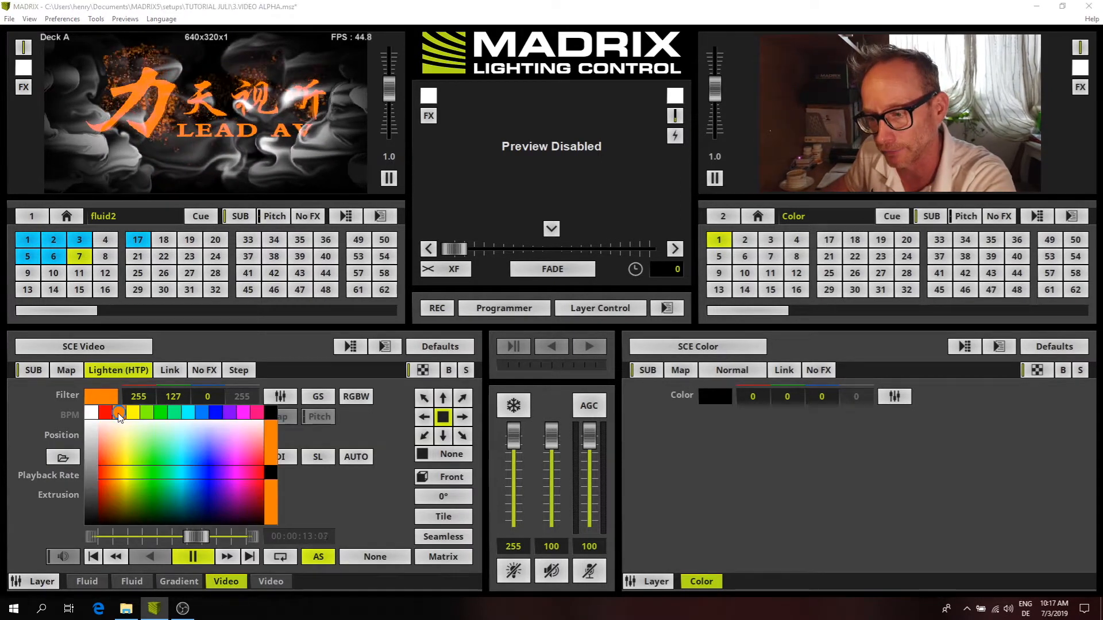
pyautogui.click(104, 396)
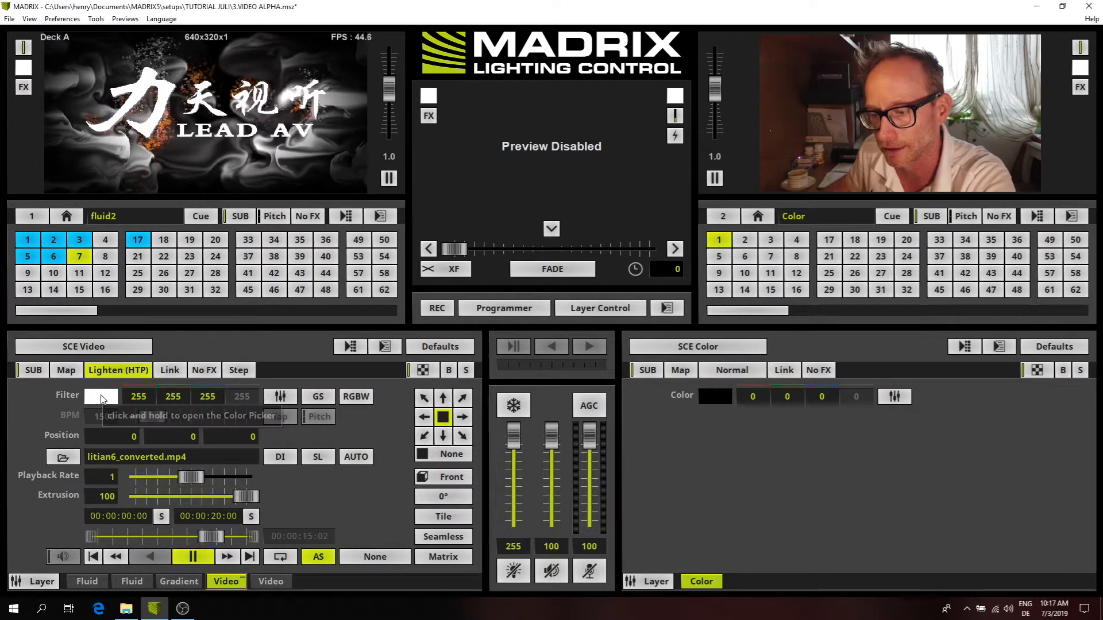
pyautogui.click(135, 376)
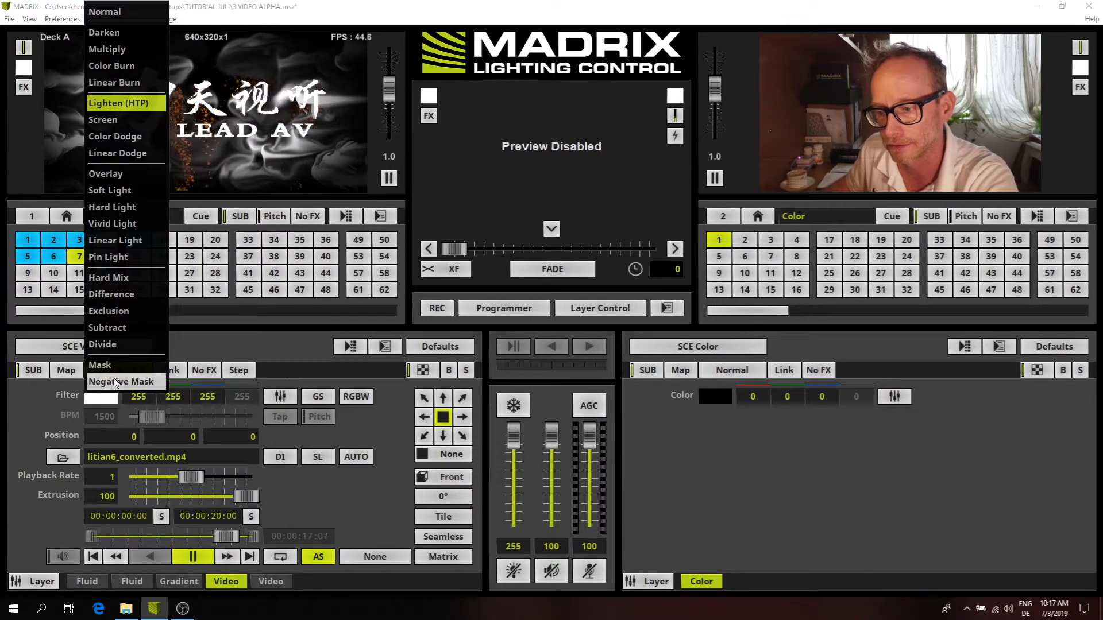
pyautogui.click(114, 378)
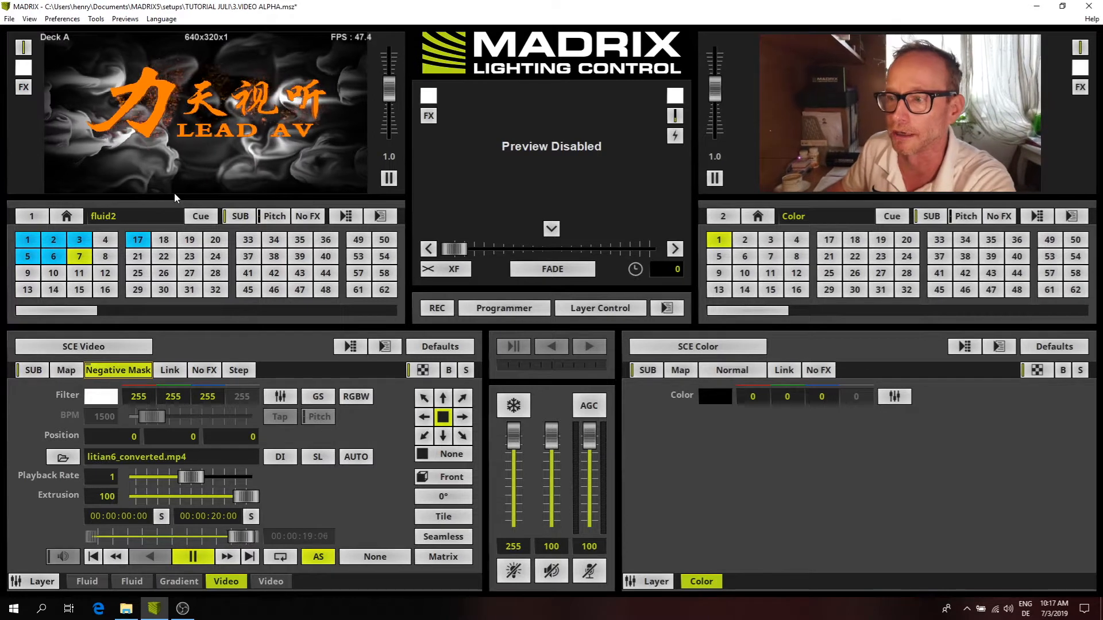